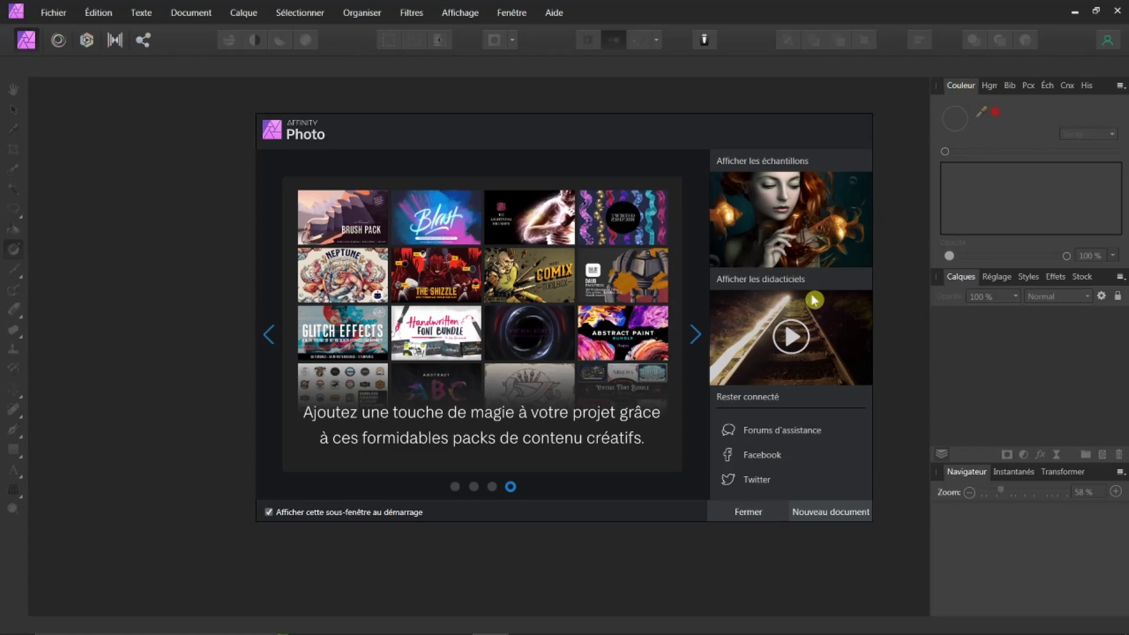
Dismiss the welcome window and open the recent image face-961354_1920.jpg
click(752, 512)
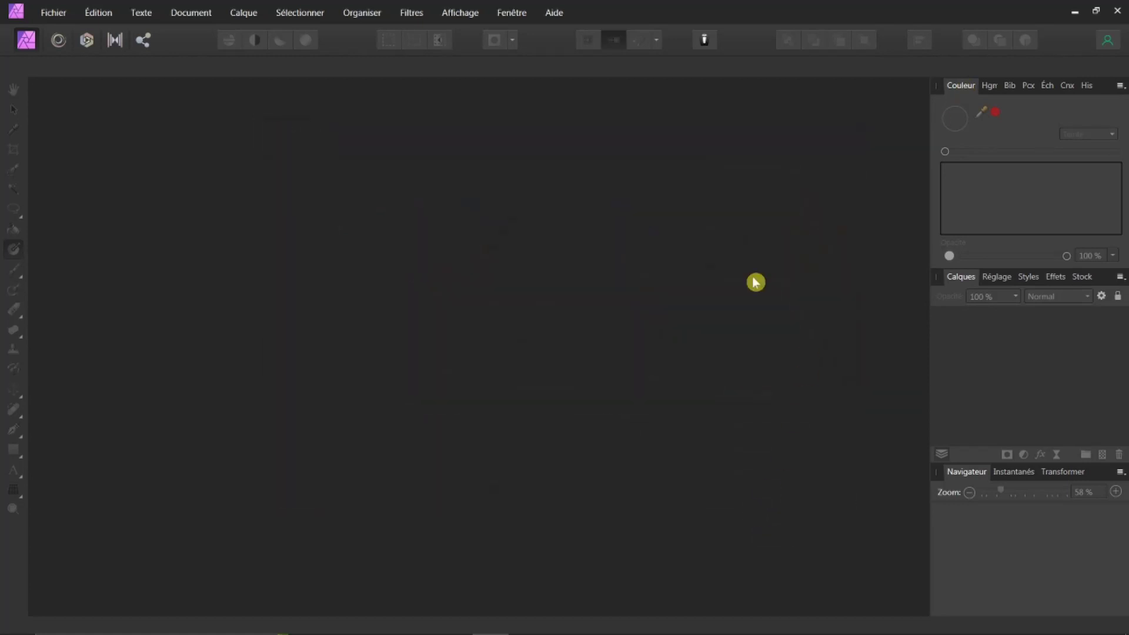
click(56, 13)
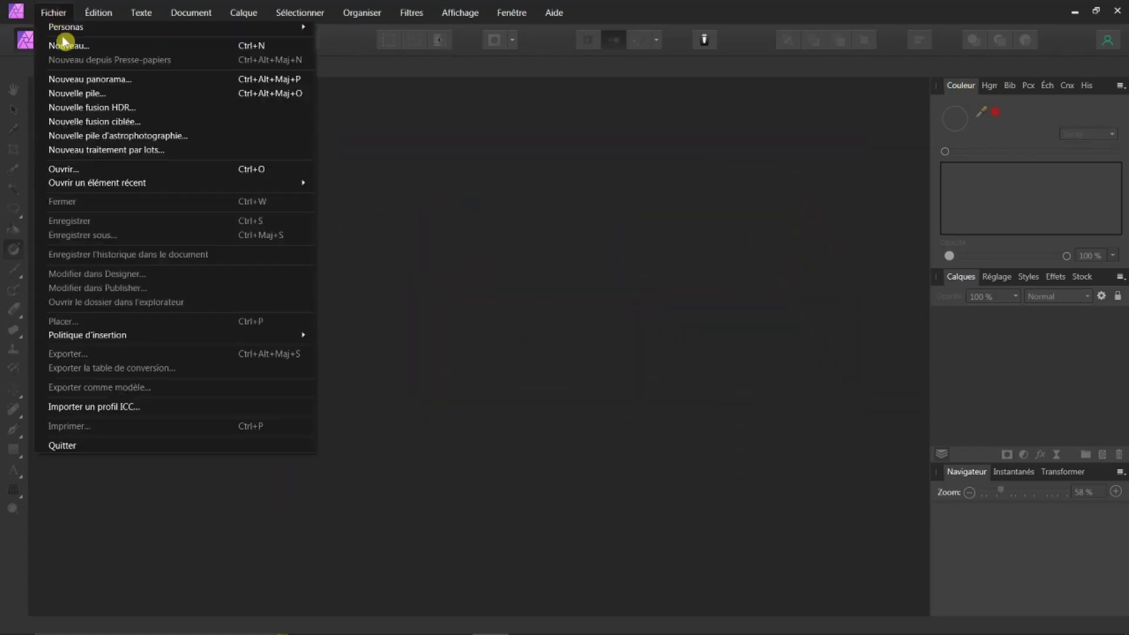
mouse_move(248, 183)
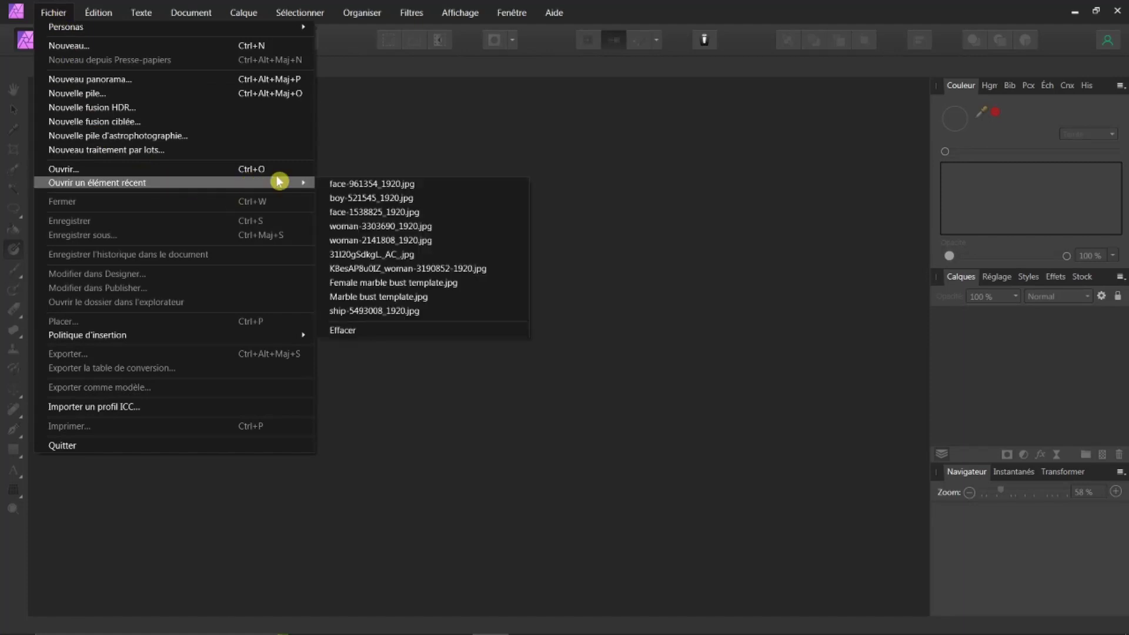
click(332, 184)
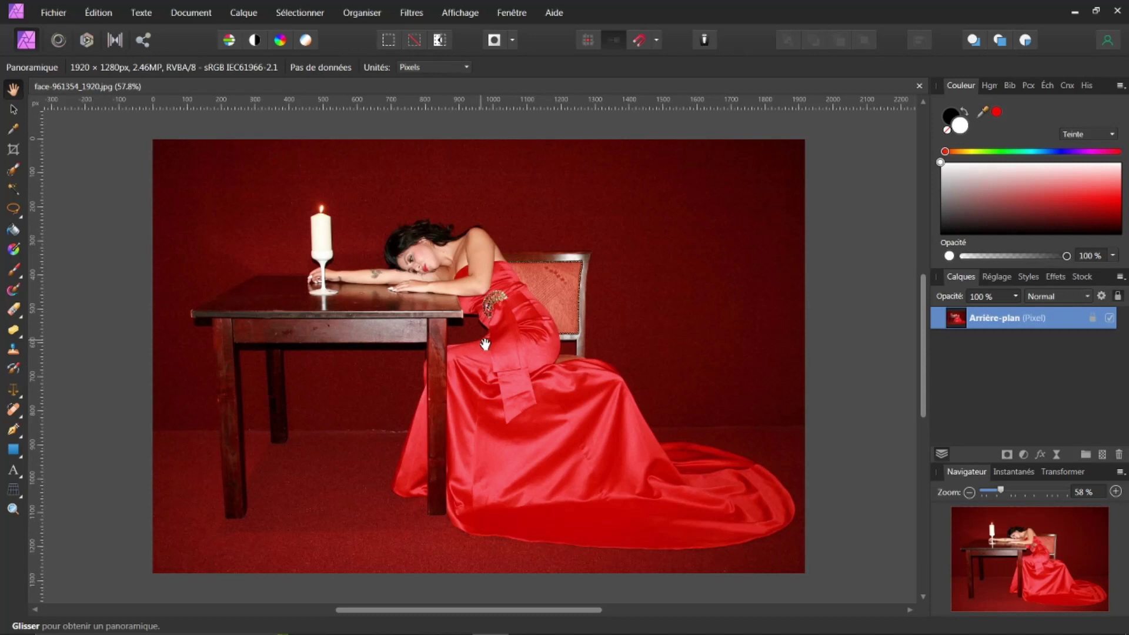
Use the Selection Brush to select the red dress fabric around the jewelled brooch at the waist
scroll(483, 343, up, 8)
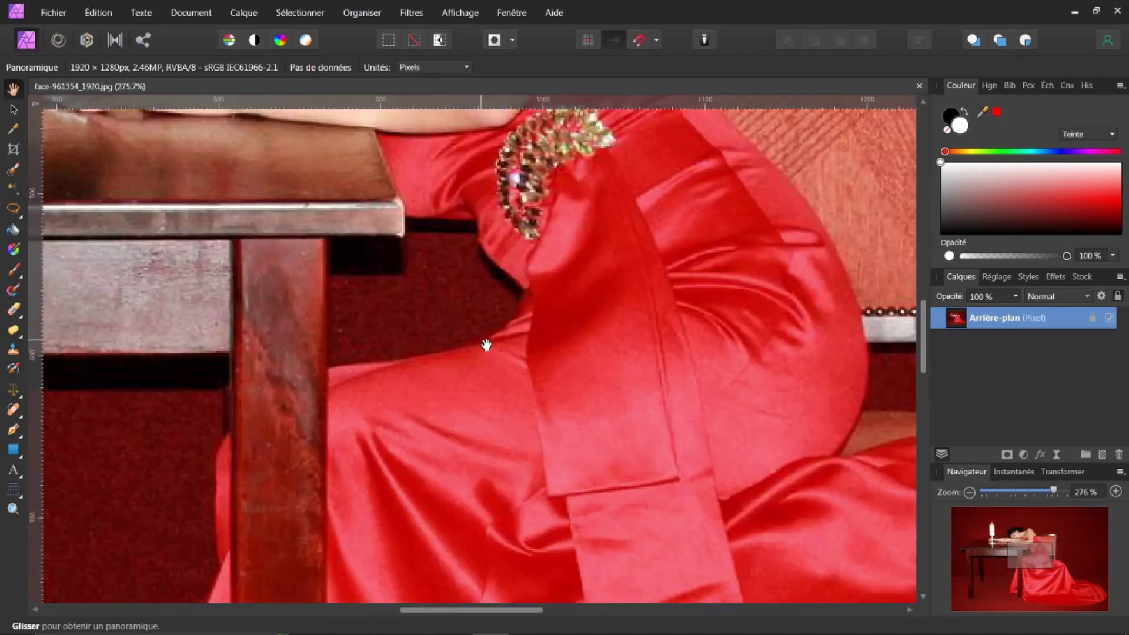
drag(924, 340, 926, 276)
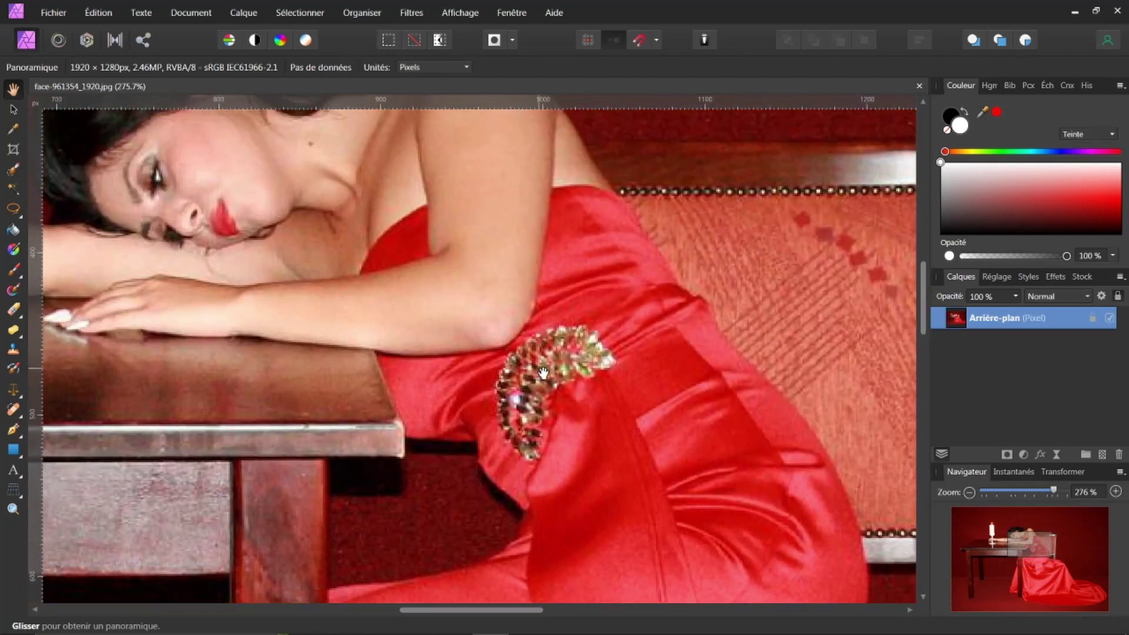
scroll(545, 372, up, 1)
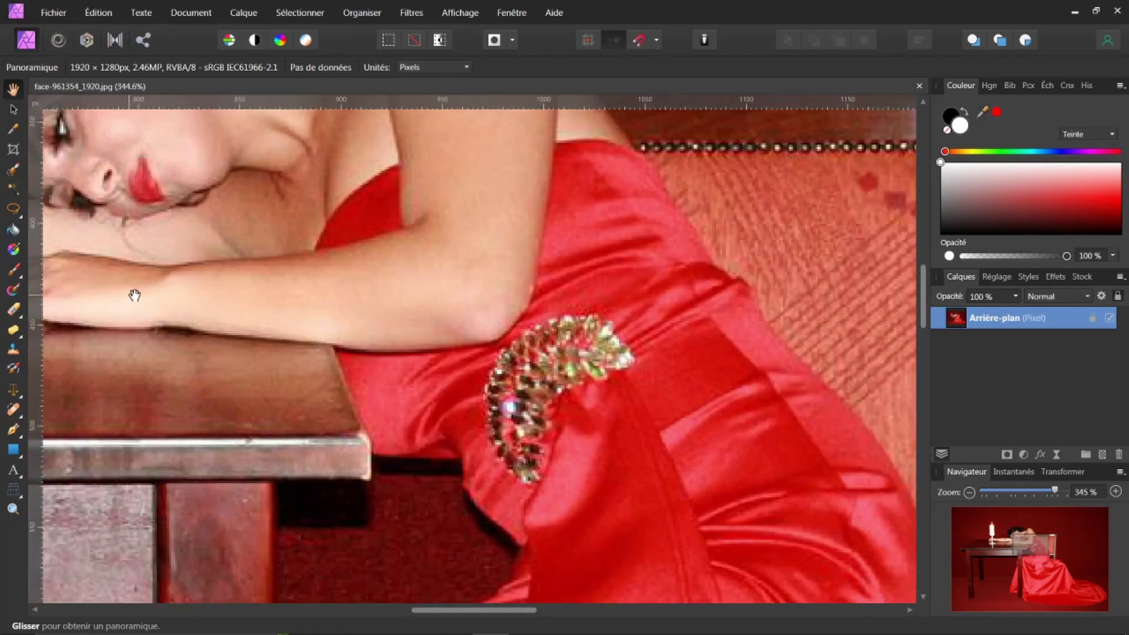
click(17, 171)
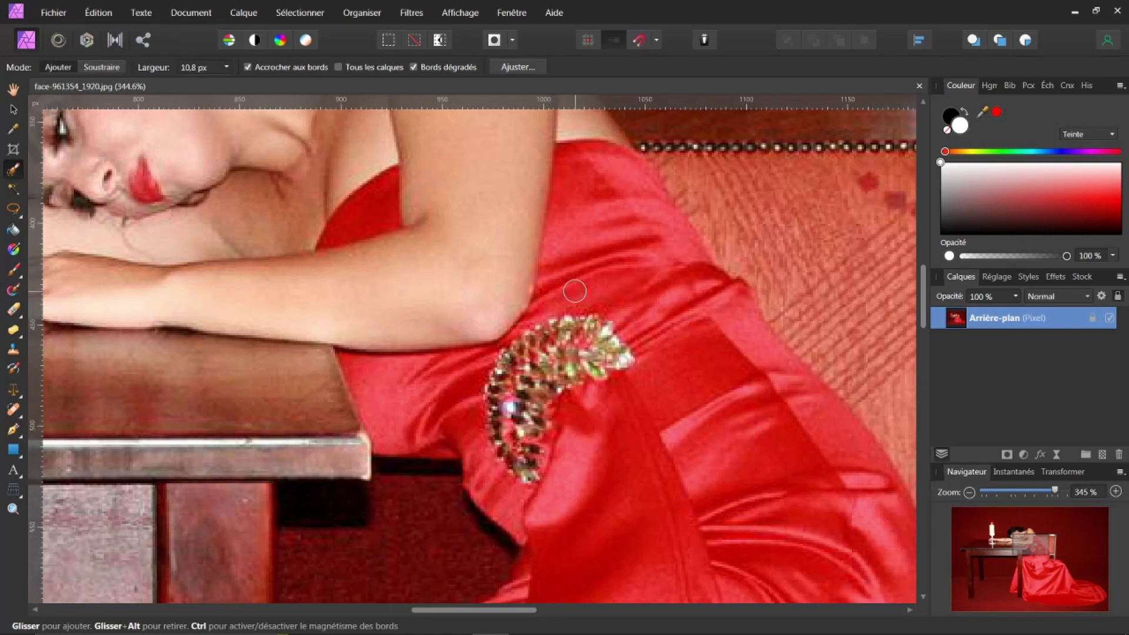
mouse_move(574, 306)
mouse_down()
mouse_move(615, 367)
mouse_move(643, 358)
mouse_move(586, 379)
mouse_move(521, 381)
mouse_move(514, 368)
mouse_move(537, 349)
mouse_move(509, 357)
mouse_move(524, 343)
mouse_move(478, 403)
mouse_move(518, 465)
mouse_move(594, 442)
mouse_move(629, 485)
mouse_move(608, 374)
mouse_move(571, 310)
mouse_move(487, 346)
mouse_move(557, 366)
mouse_up()
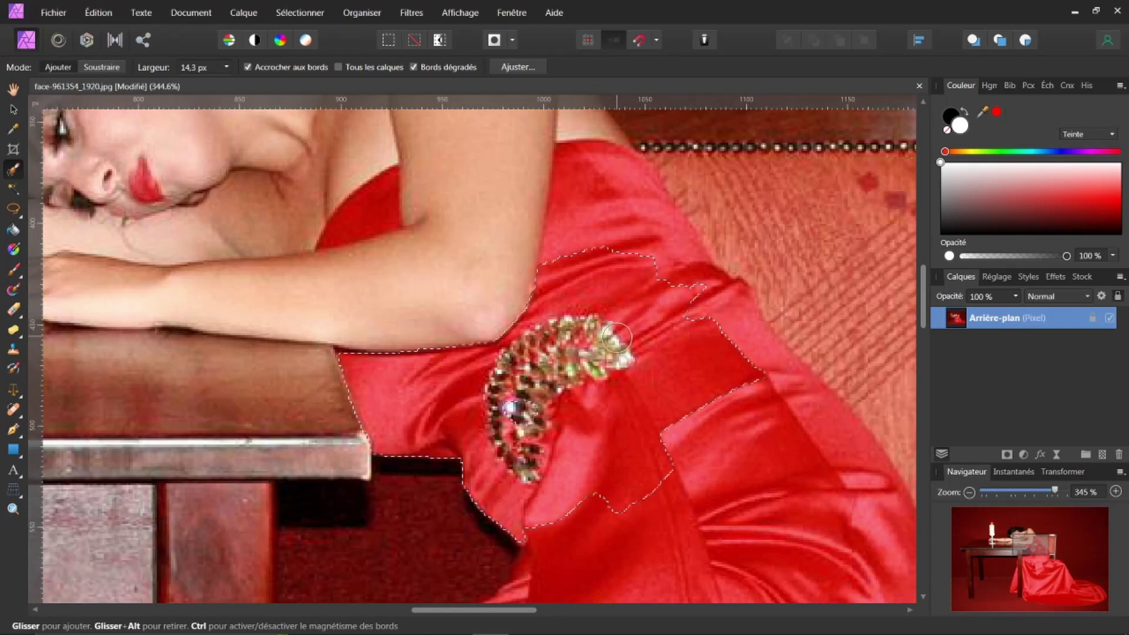
Reduce the selection brush width to 2.3 px and subtract parts of the jewelled brooch from the dress selection
scroll(611, 341, up, 5)
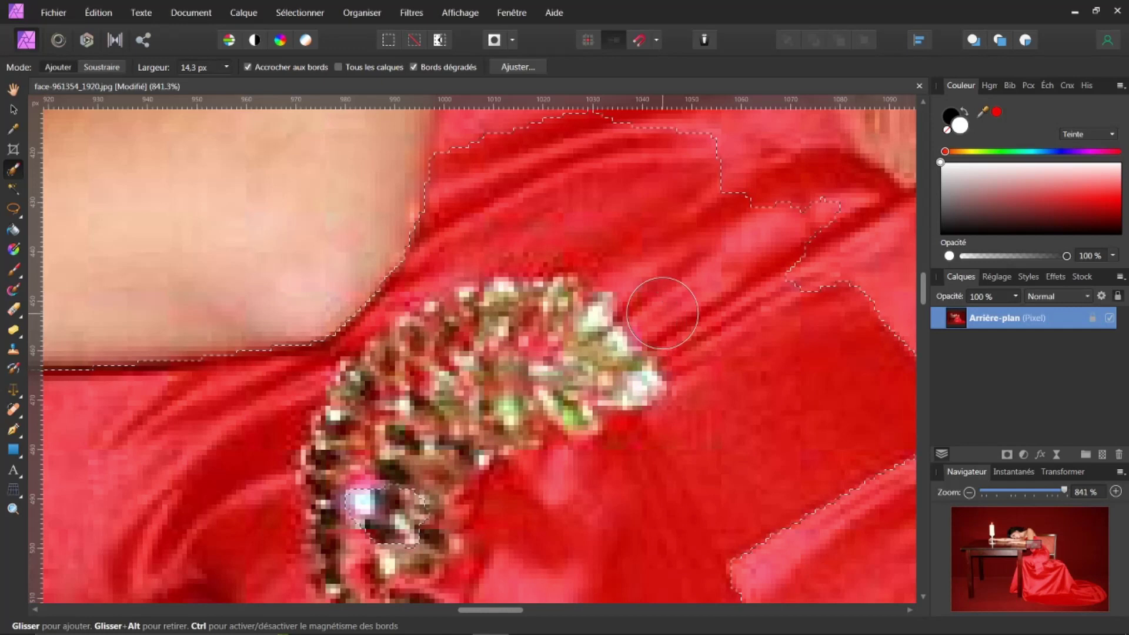
key(bracketleft)
key(bracketleft)
key(bracketleft)
key(bracketleft)
key(bracketleft)
key(bracketleft)
key(bracketleft)
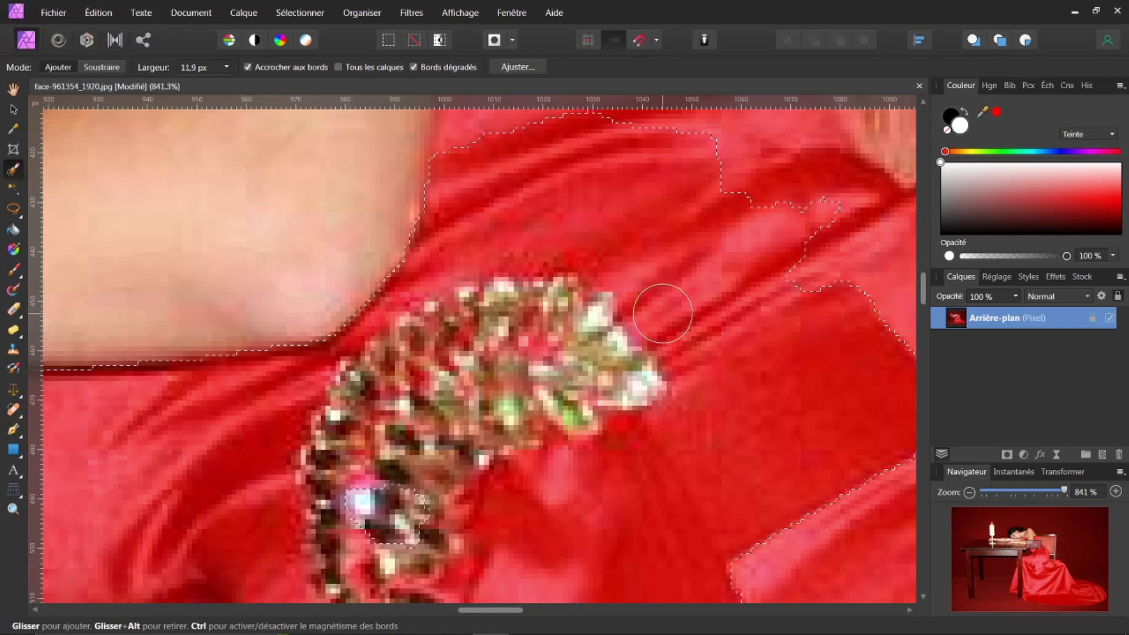
key(bracketleft)
key(bracketleft)
key(bracketleft)
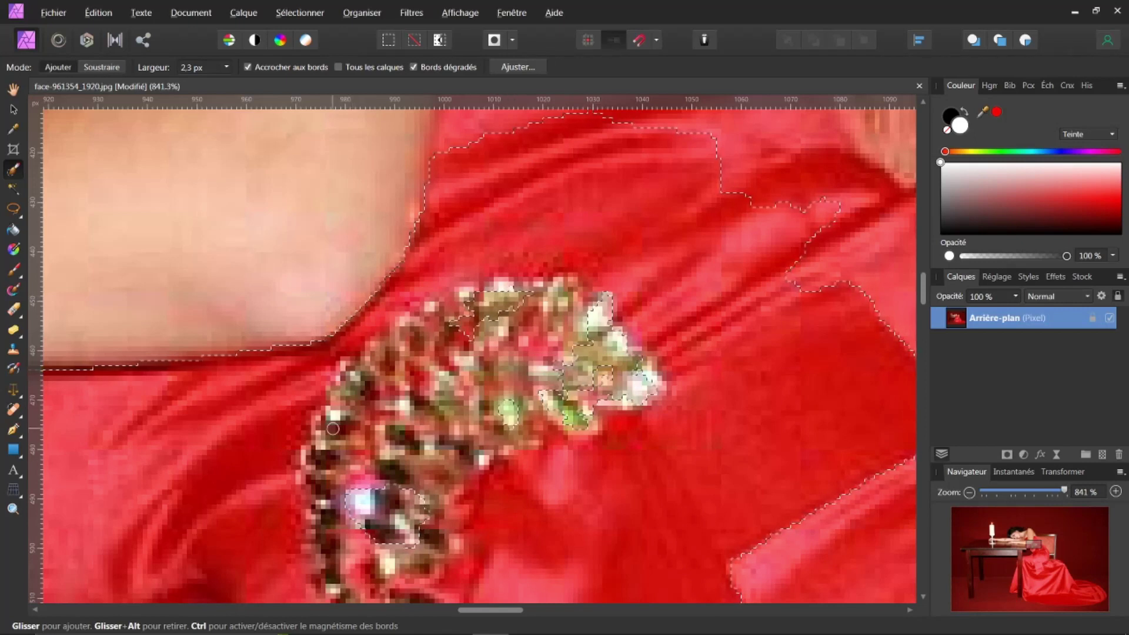
drag(319, 484, 325, 559)
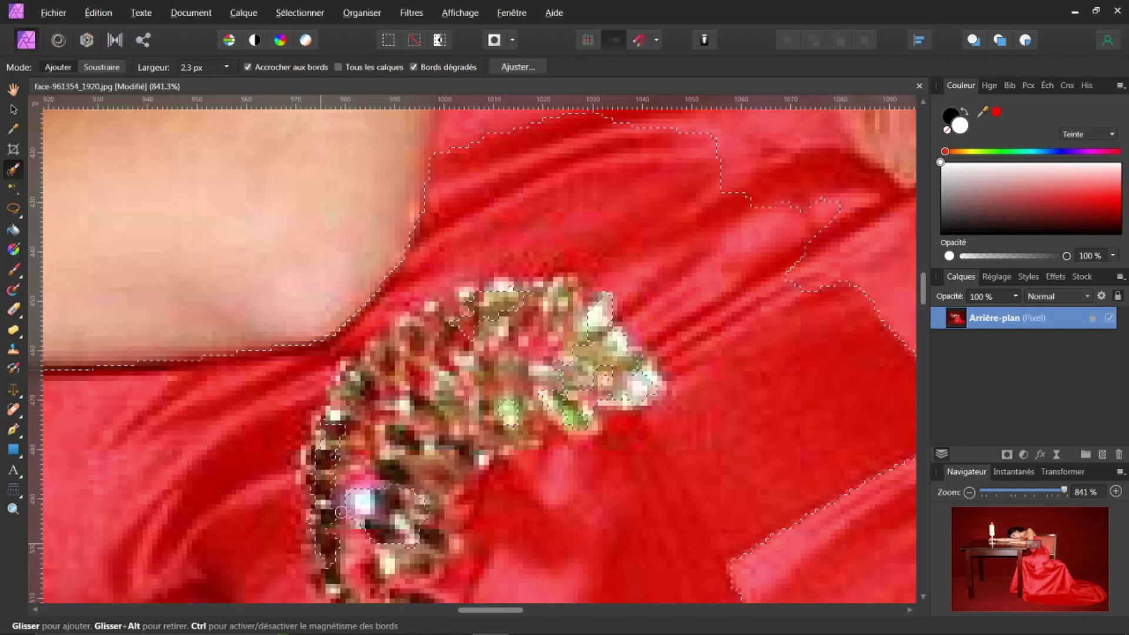
mouse_move(391, 346)
mouse_down()
mouse_move(336, 415)
mouse_move(457, 301)
mouse_move(469, 307)
mouse_move(386, 351)
mouse_move(410, 349)
mouse_up()
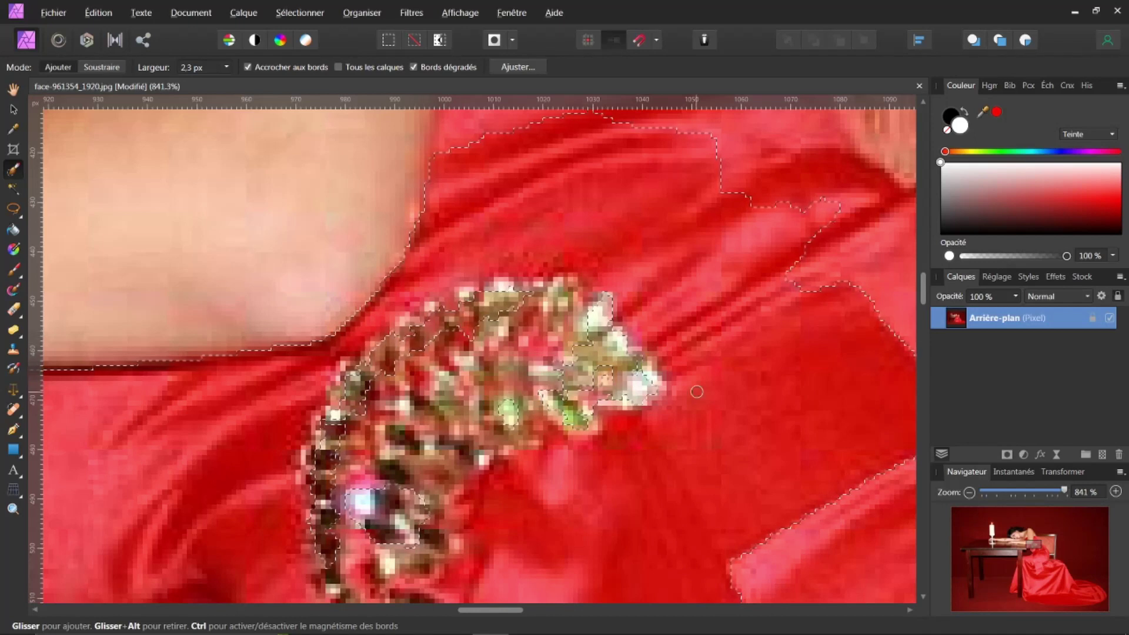
Clear the brushed pixel selection on the dress
scroll(696, 391, down, 4)
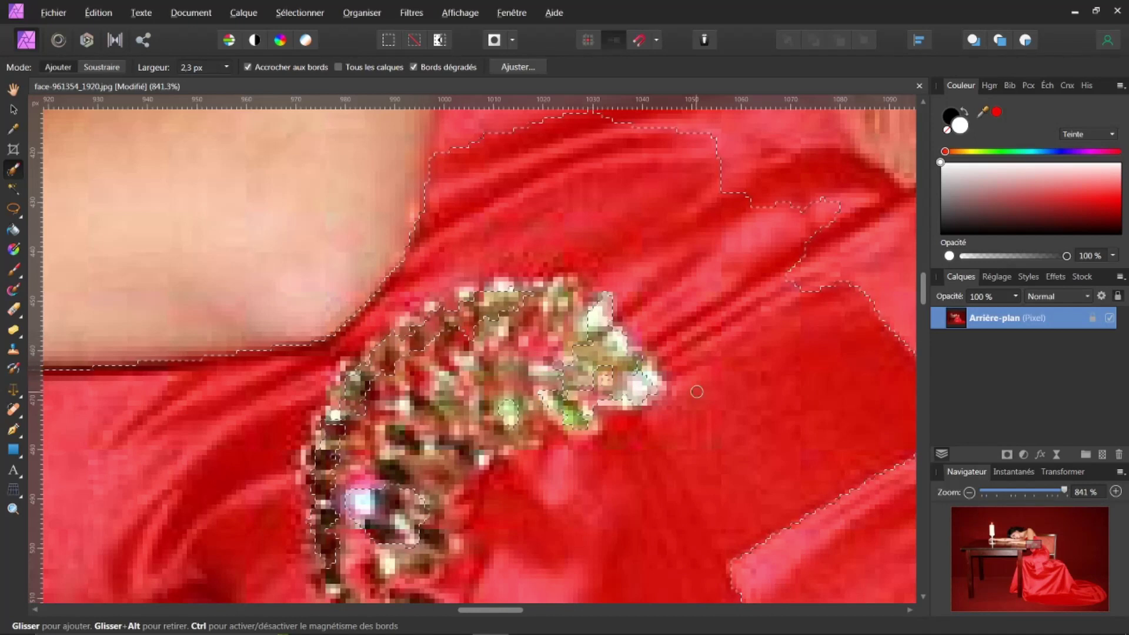
scroll(698, 391, down, 3)
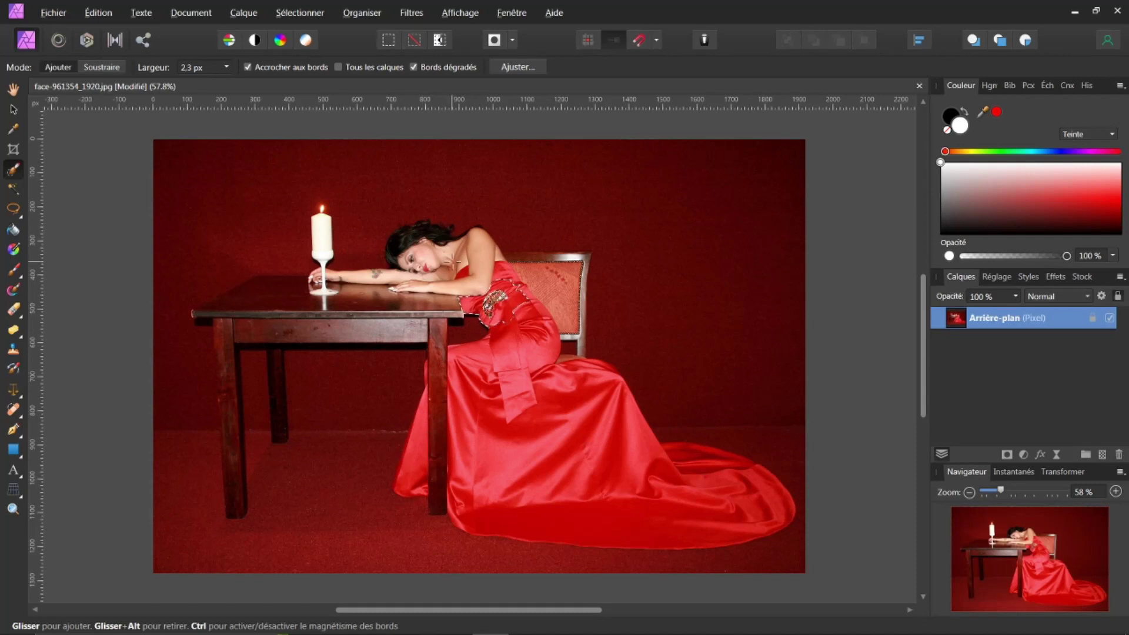
click(318, 14)
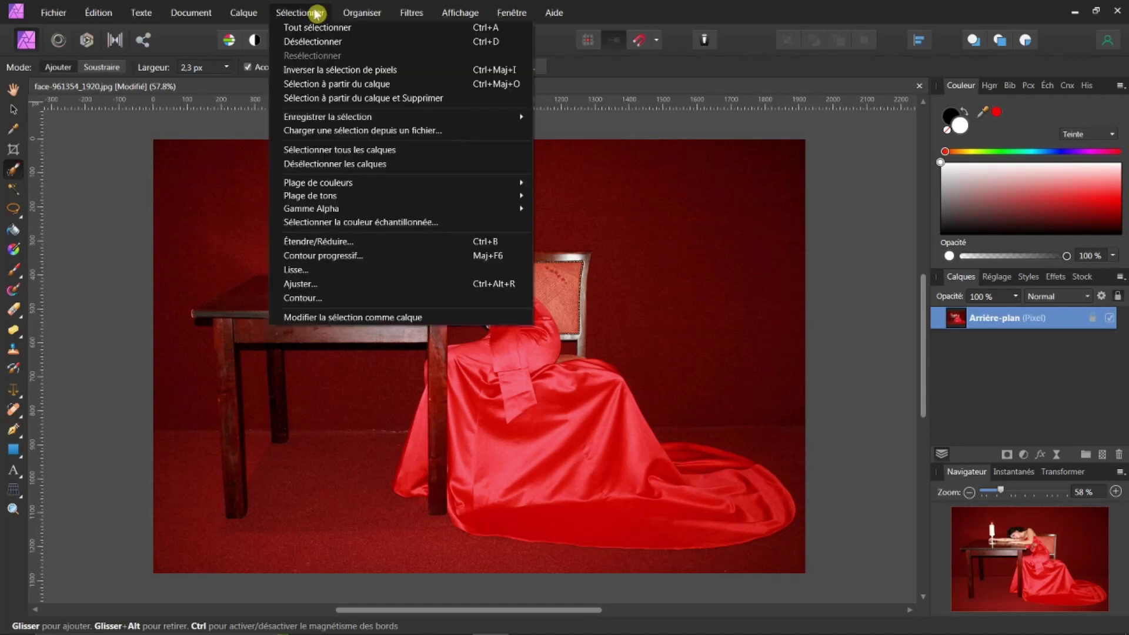
click(318, 42)
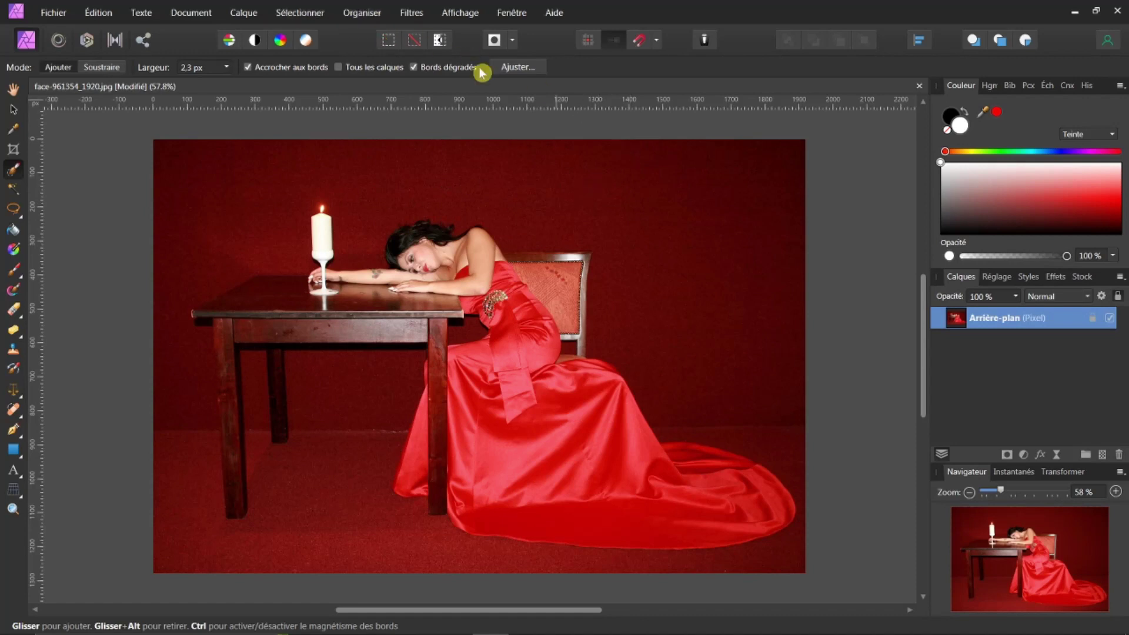
Examine the options for saving a selection and the document's channel list, down to the pixel selection channel
click(303, 12)
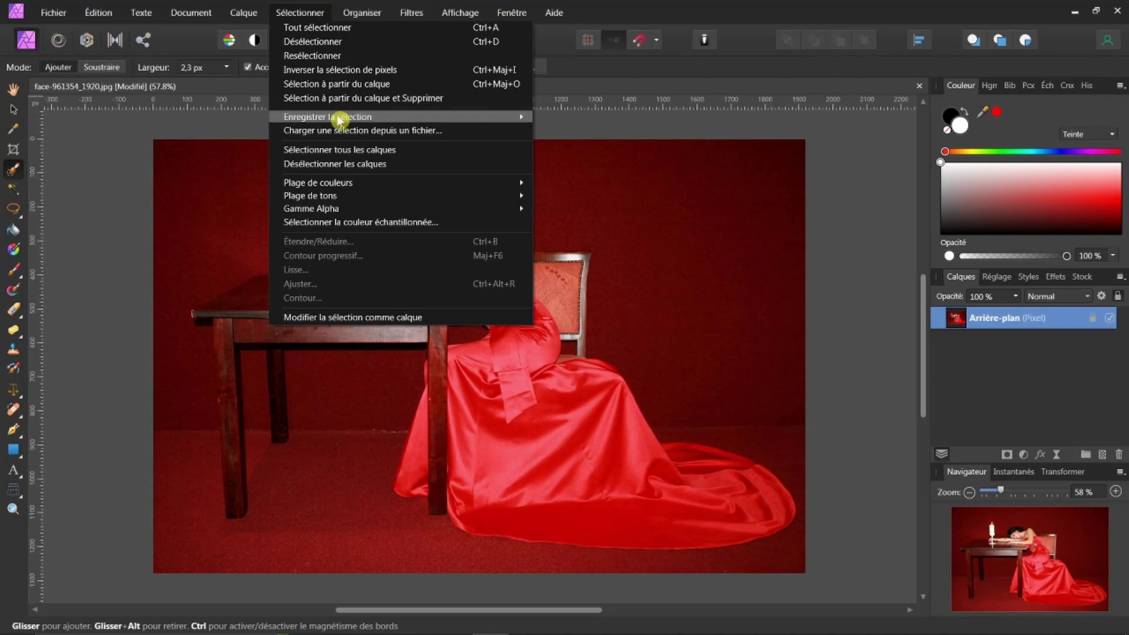
mouse_move(338, 120)
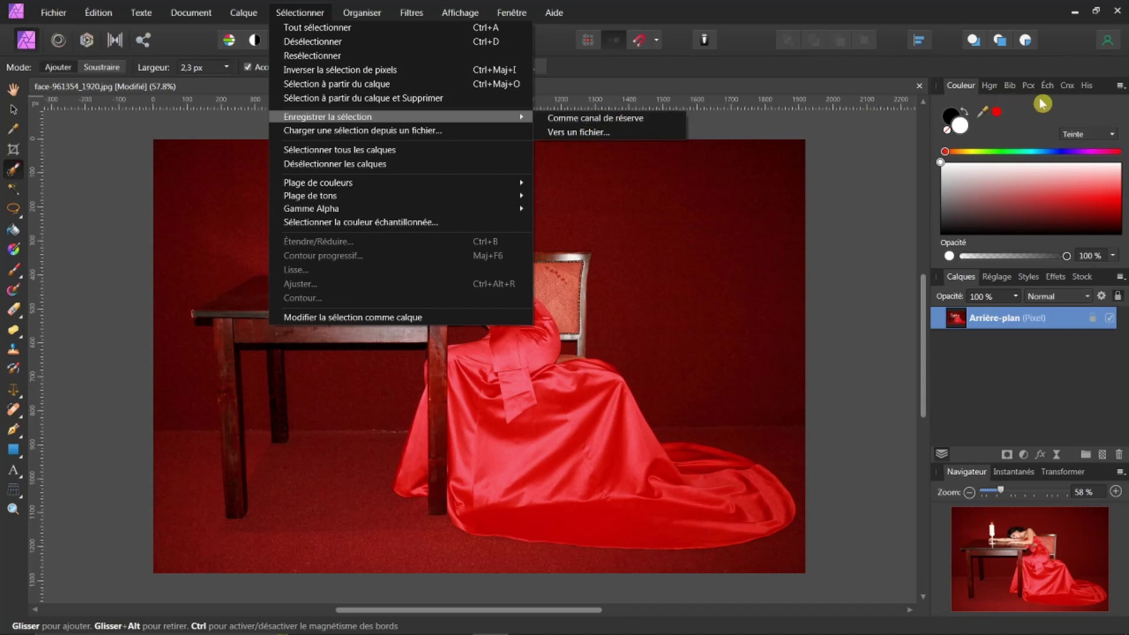
click(1067, 86)
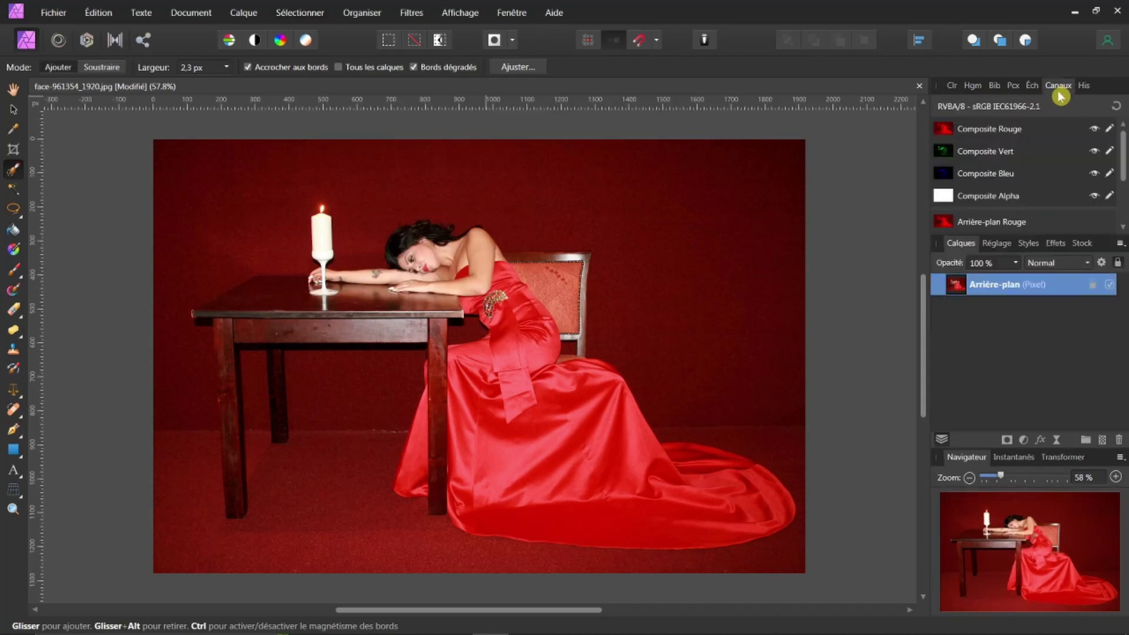
scroll(1011, 197, down, 3)
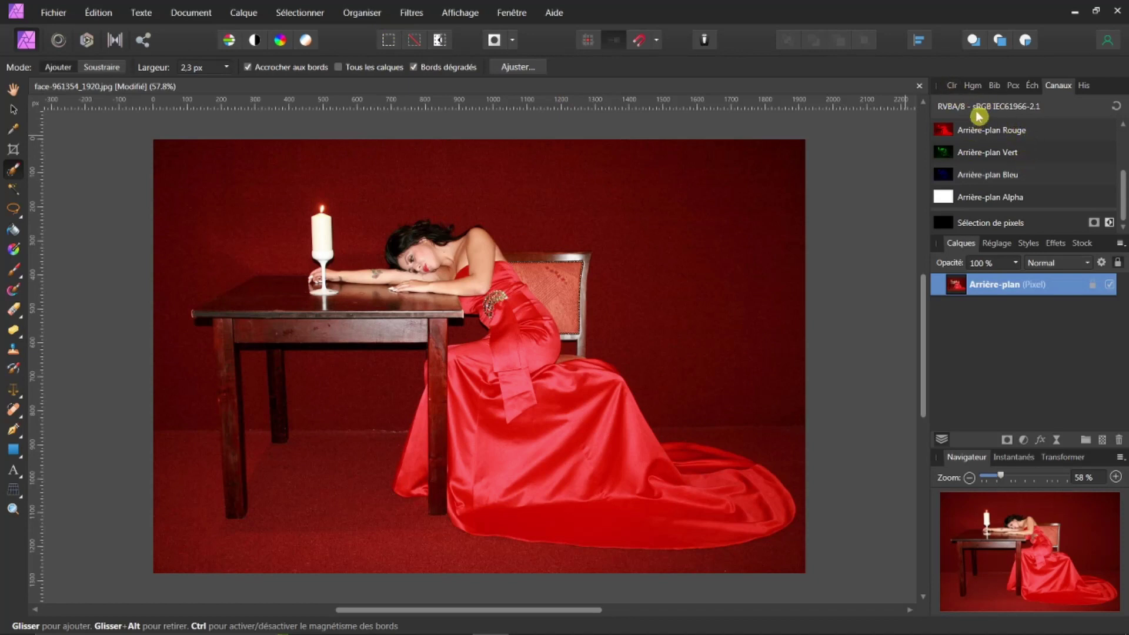
click(951, 87)
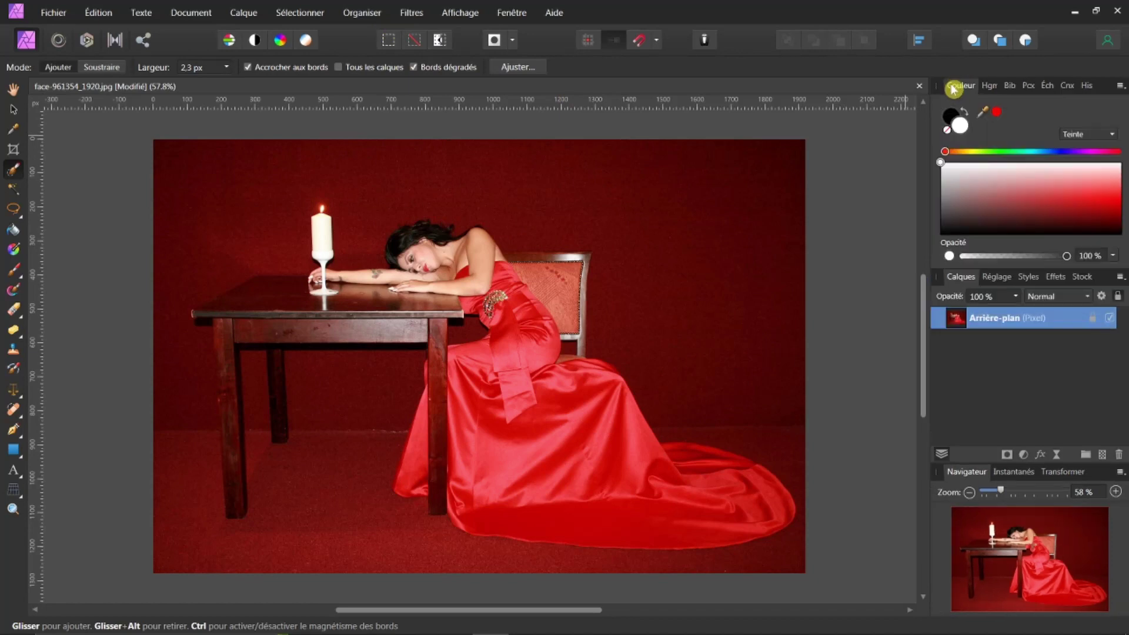
Load the saved dress selection from the file robe rouge.afselection
click(302, 13)
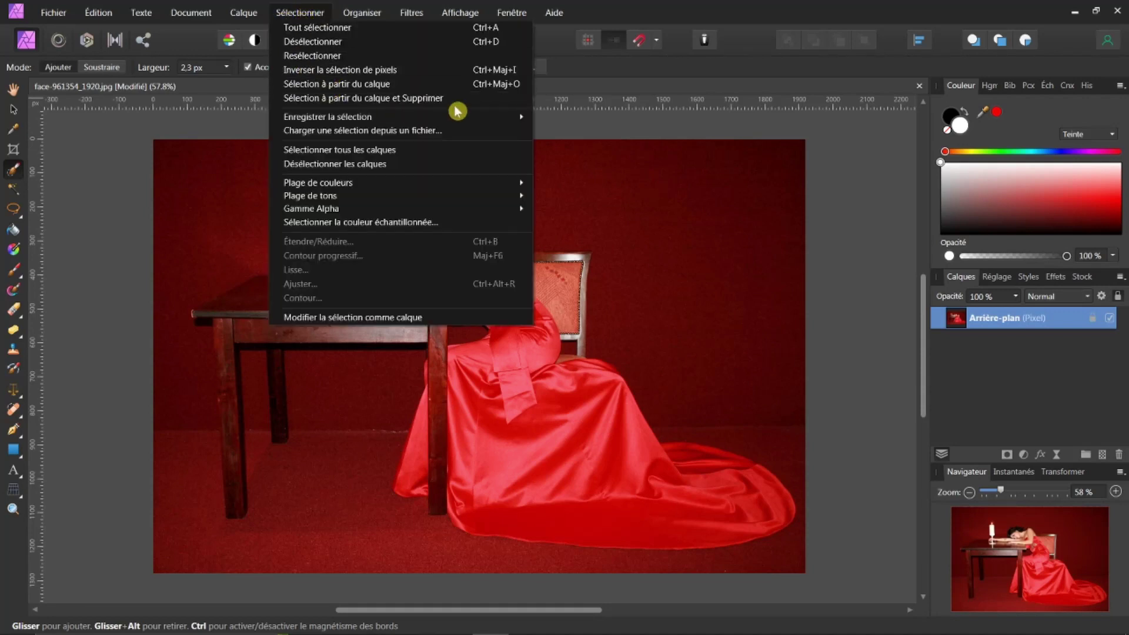
mouse_move(494, 121)
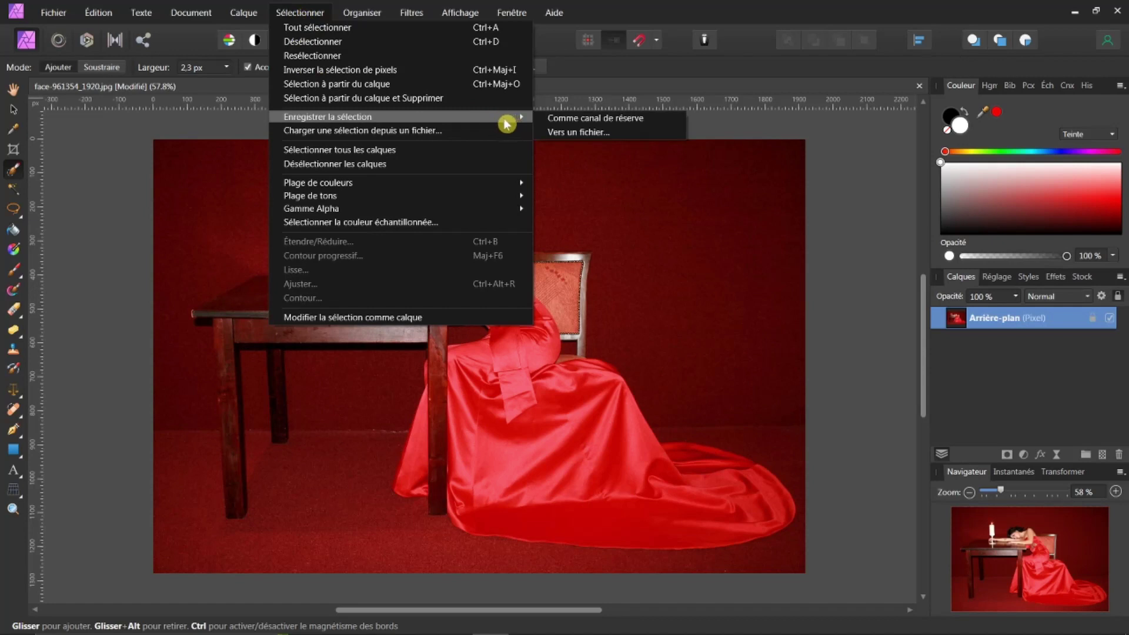
click(333, 132)
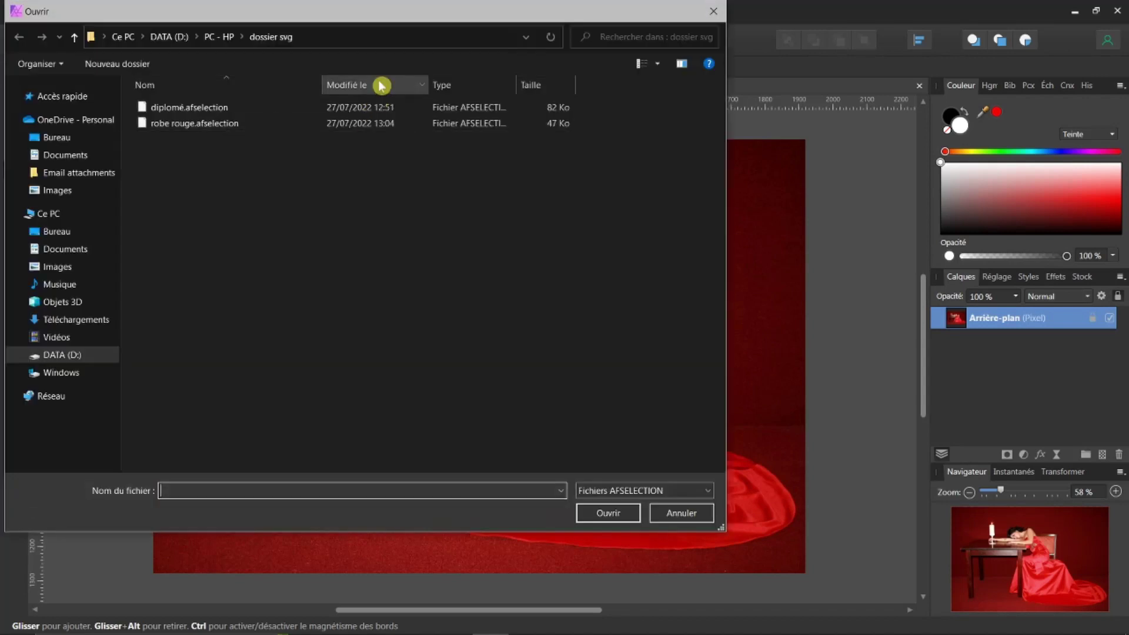
click(185, 126)
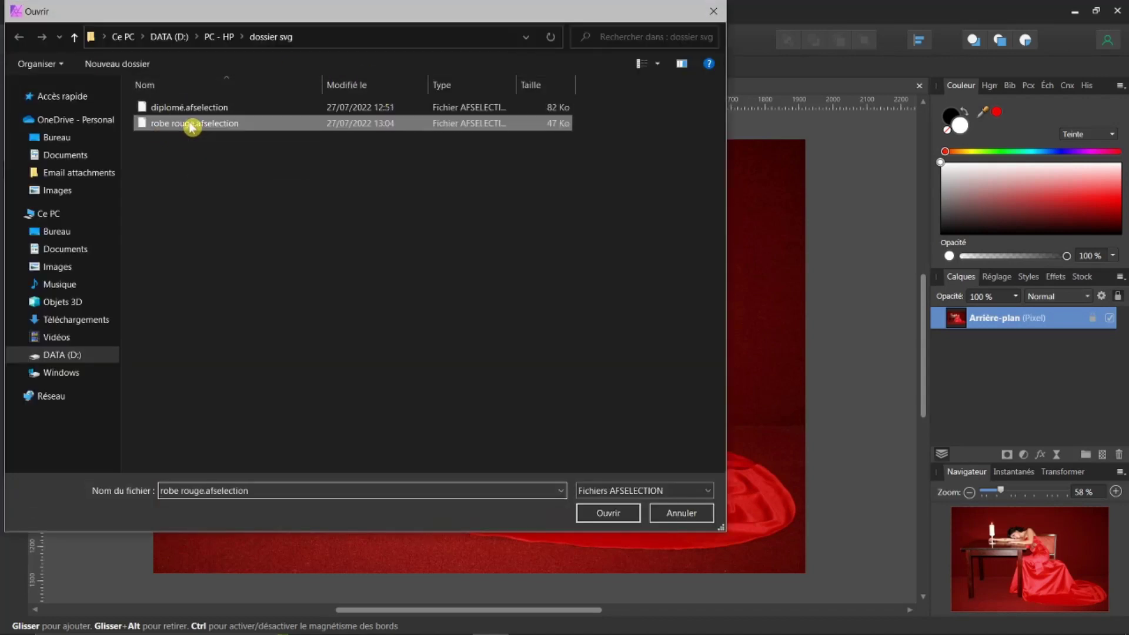
click(596, 511)
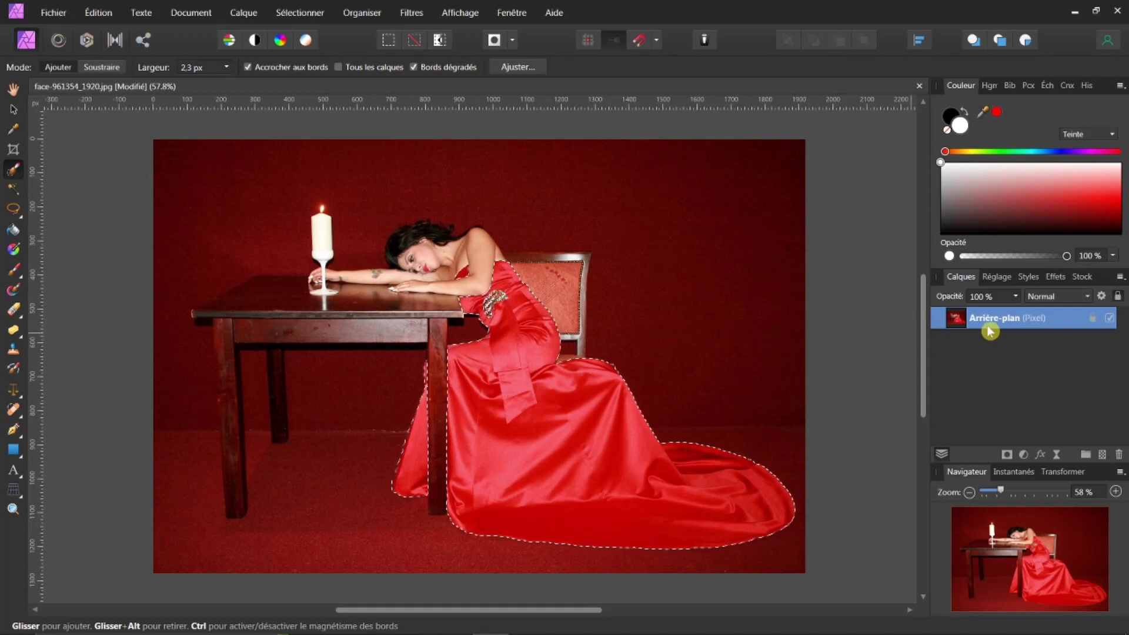
Add a TSI (hue, saturation, luminosity) adjustment layer limited to the selected dress
click(1023, 456)
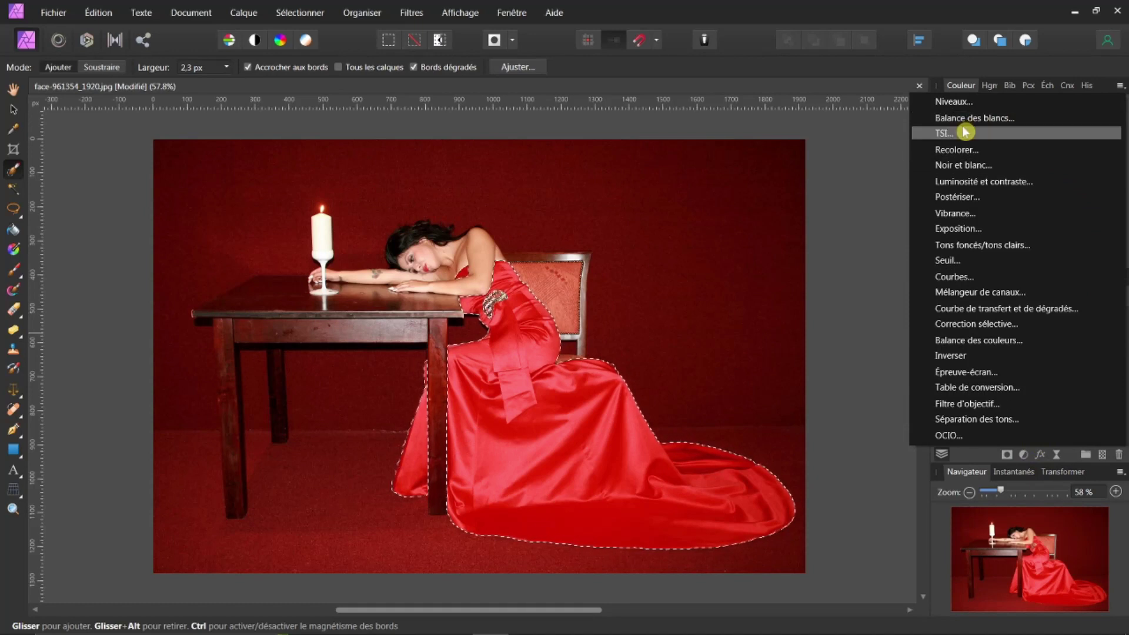
click(962, 133)
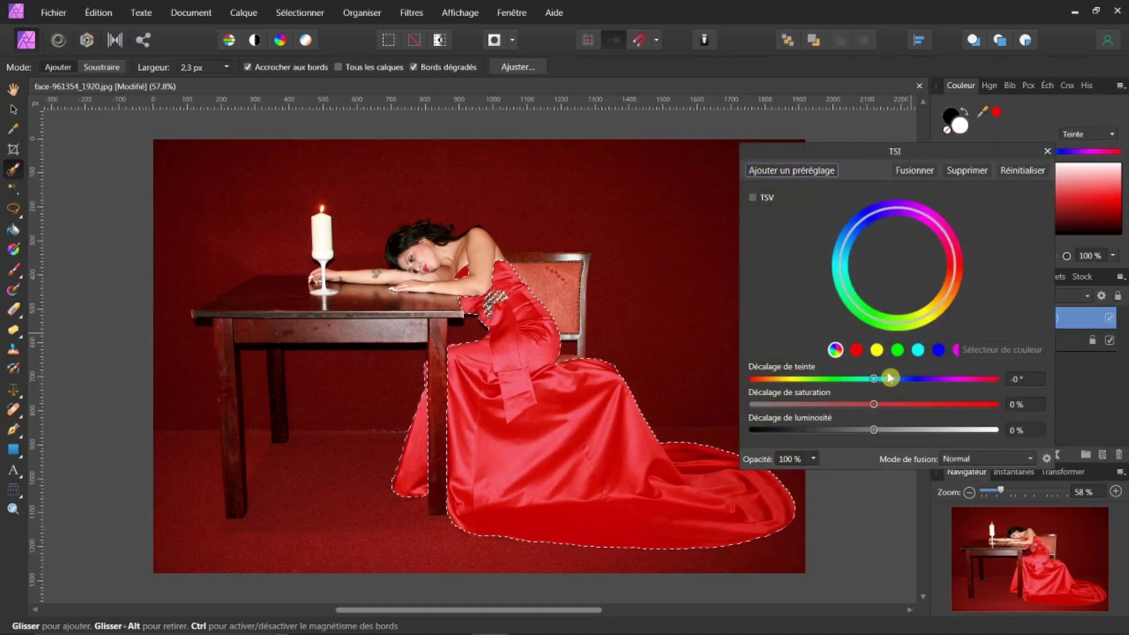
Try an orange dress with a hue shift of -22.4° and a saturation shift of -13 %, and reset the adjustment
mouse_move(875, 379)
mouse_down()
mouse_move(853, 385)
mouse_move(864, 385)
mouse_up()
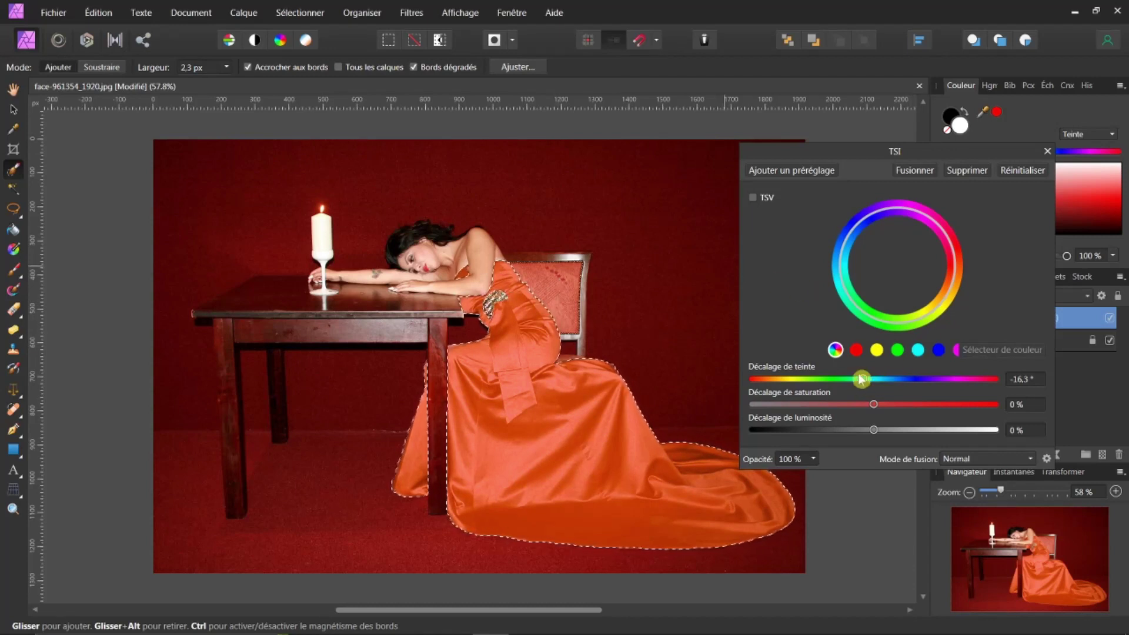
drag(865, 379, 834, 406)
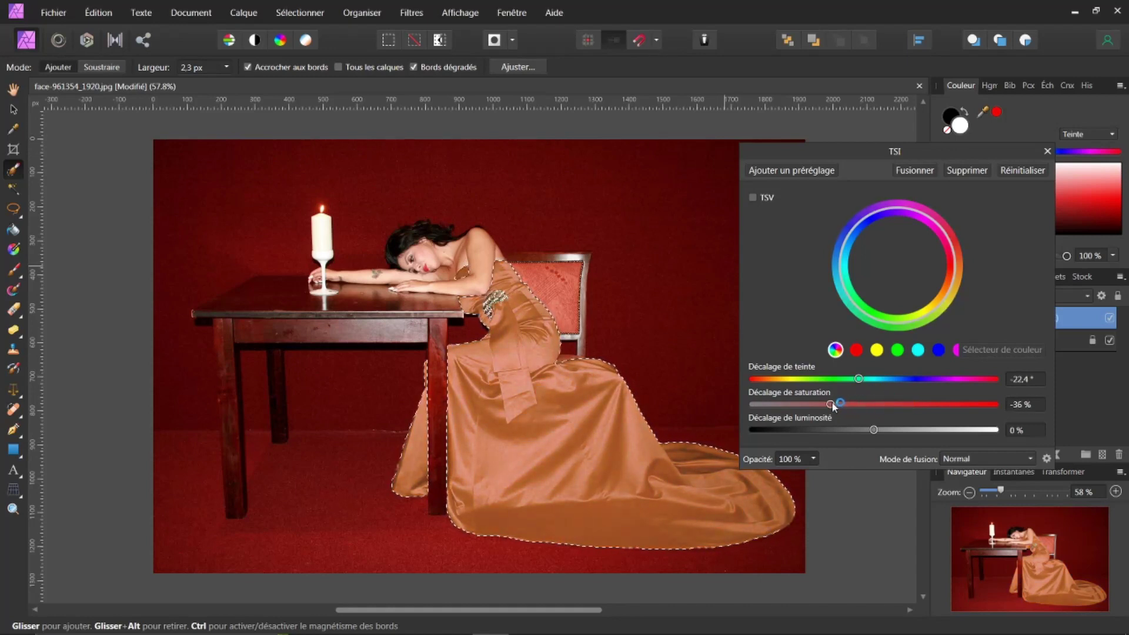
click(857, 405)
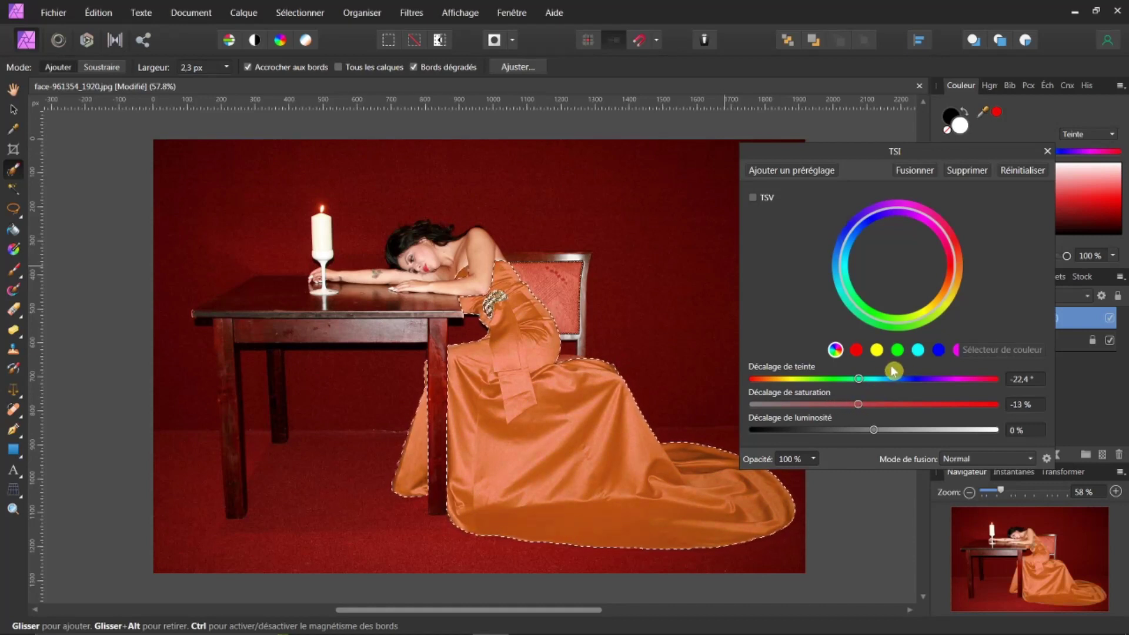
click(1023, 173)
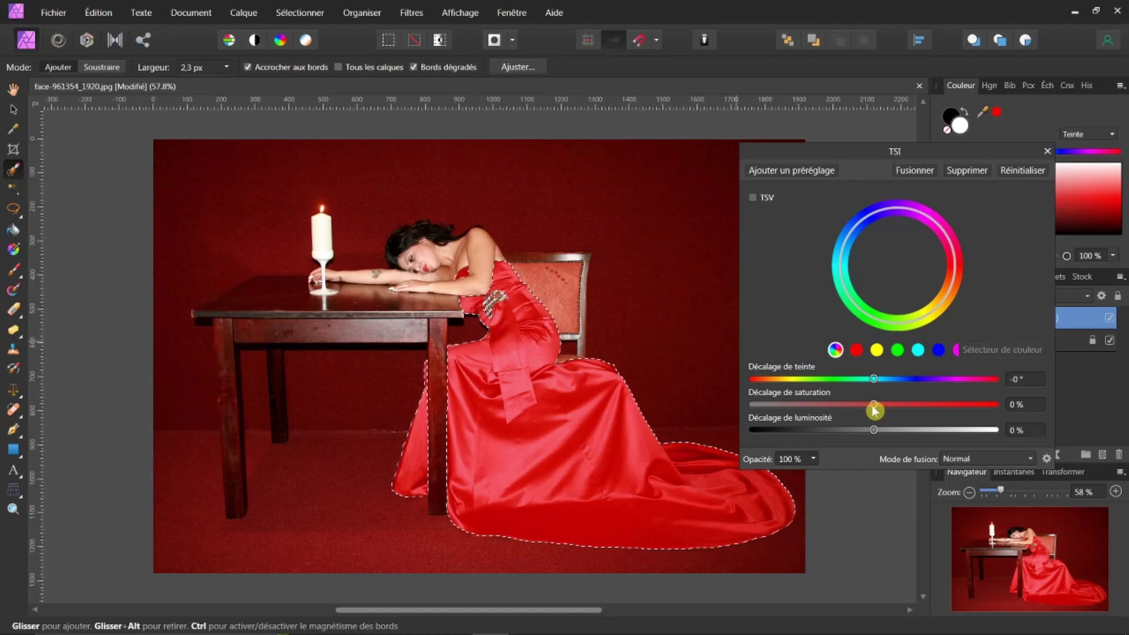
Try a white dress with a luminosity shift of 72 % and a saturation shift of -48 %, and reset the TSI adjustment
drag(882, 433, 963, 423)
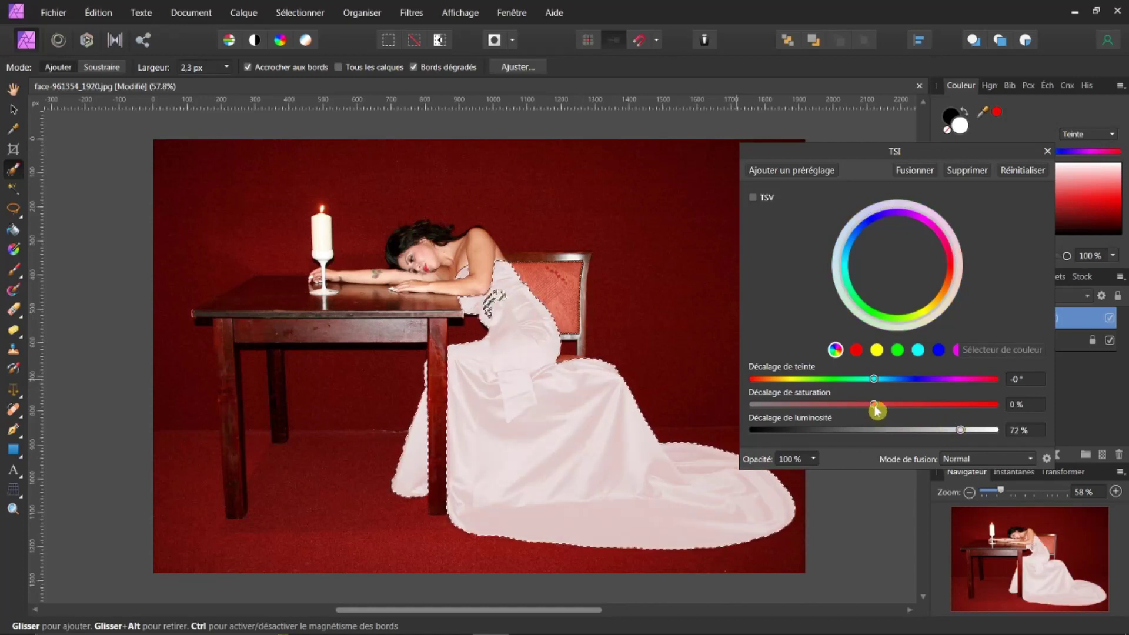
drag(874, 410, 816, 406)
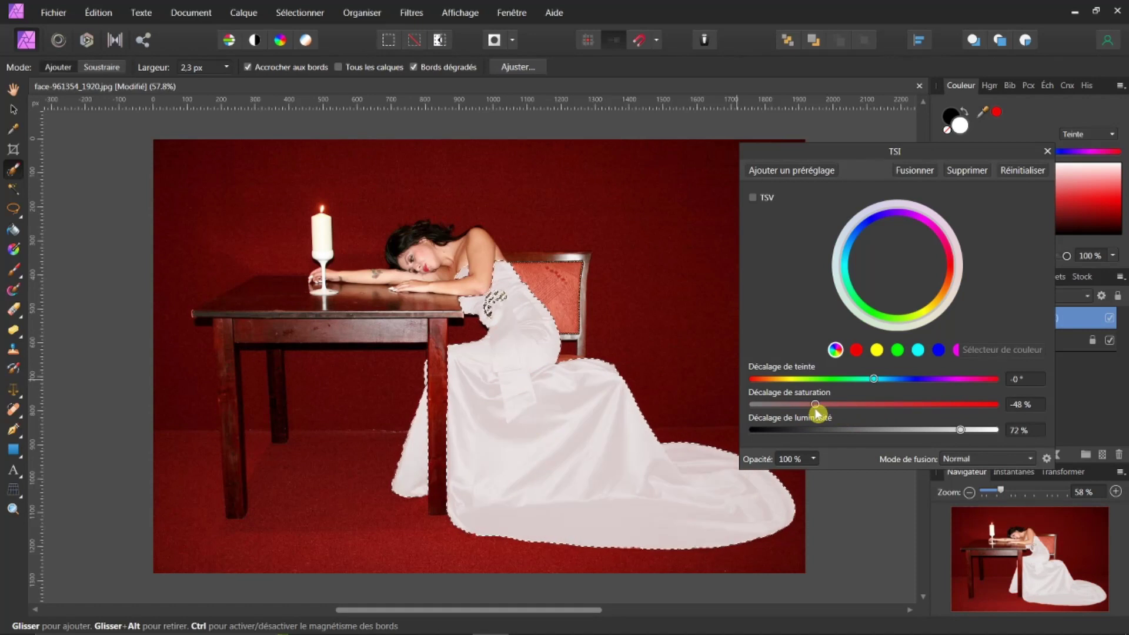
click(1021, 170)
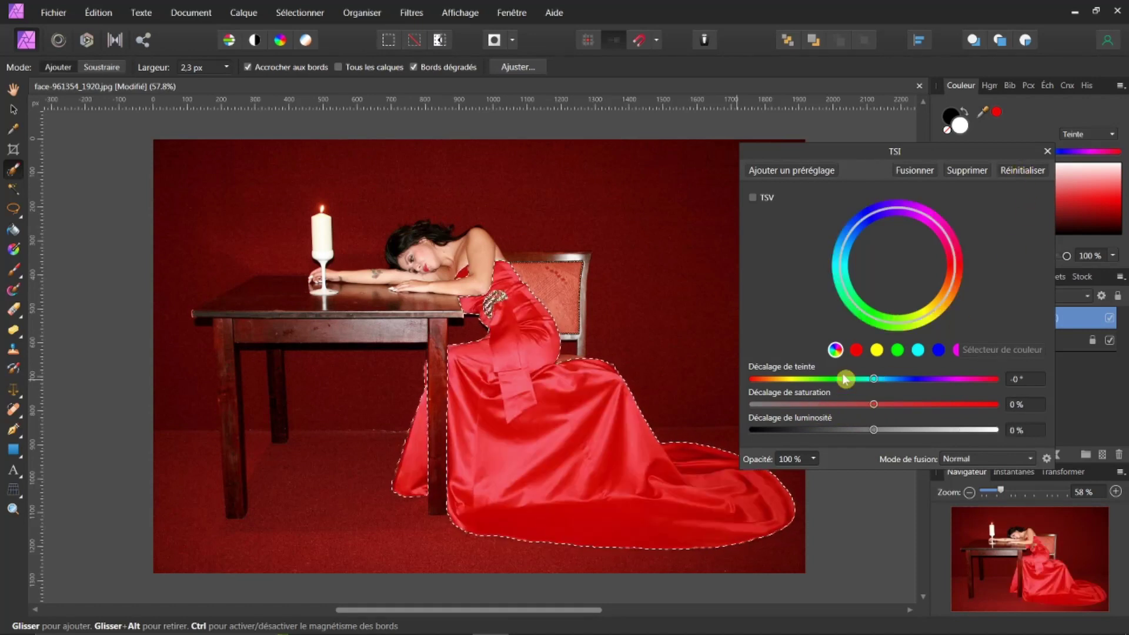
Try a black dress with a luminosity shift of -82 % and a saturation shift of 10 %, and reset the TSI adjustment
drag(874, 431, 781, 435)
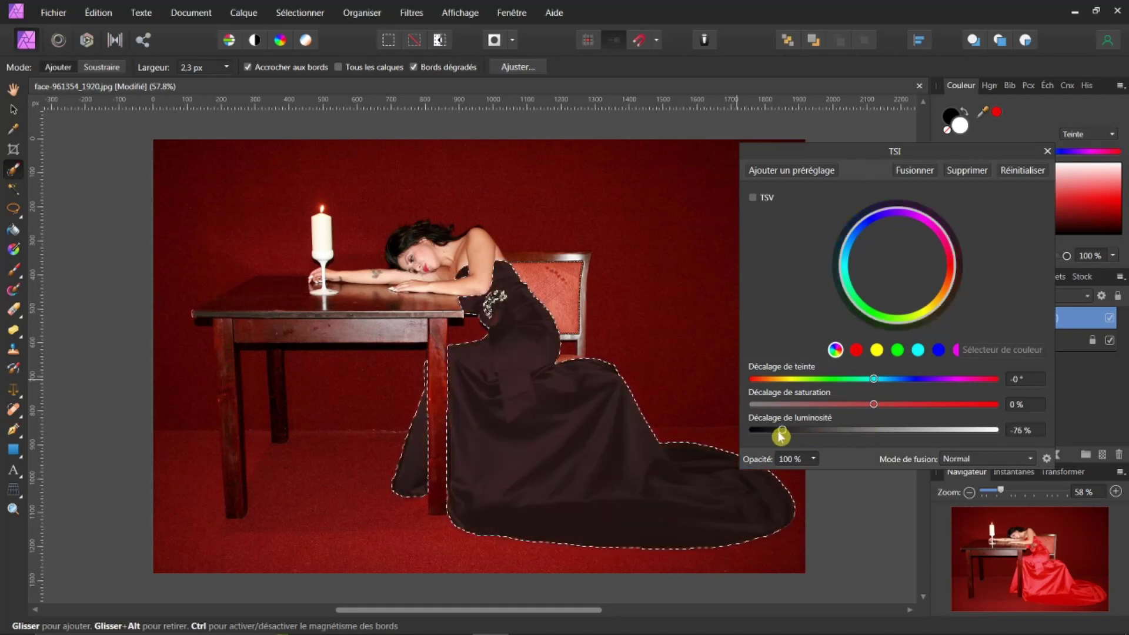
mouse_move(875, 403)
mouse_down()
mouse_move(898, 406)
mouse_move(781, 415)
mouse_move(945, 403)
mouse_move(890, 408)
mouse_up()
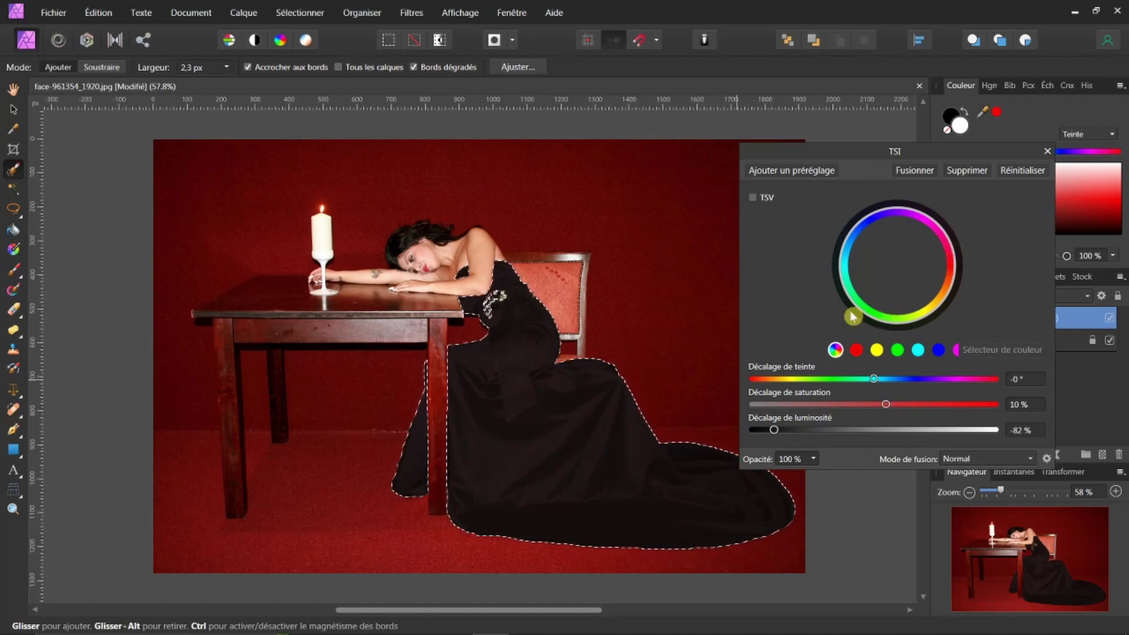
click(1021, 170)
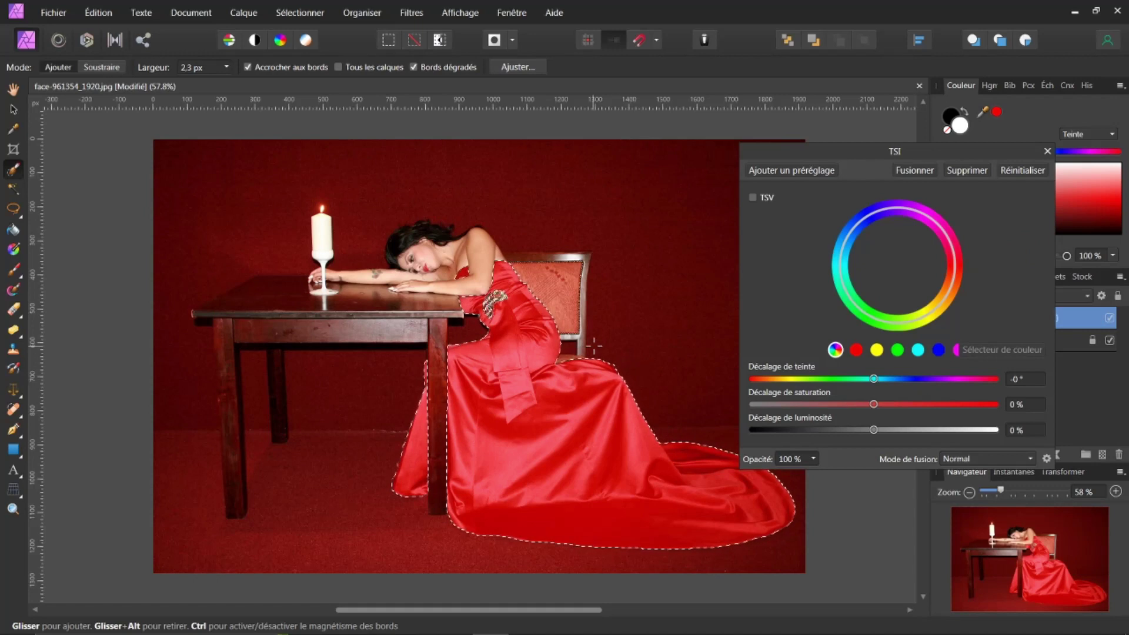
Turn the dress grey with a TSI saturation shift of -100 % and close the adjustment settings
drag(874, 405, 728, 399)
click(940, 429)
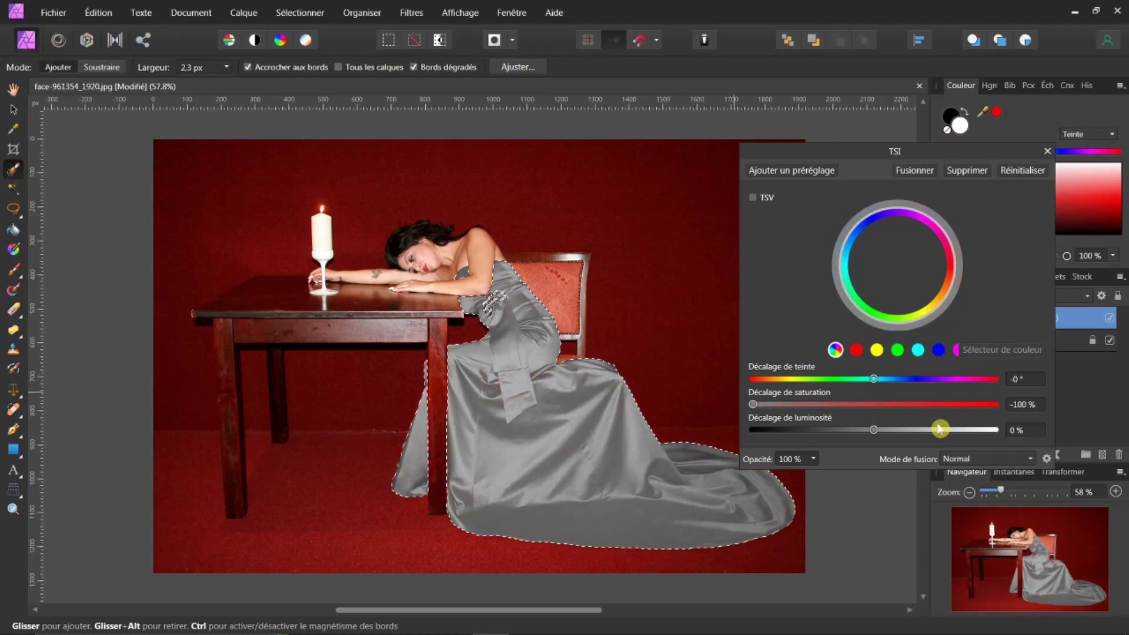
click(1048, 155)
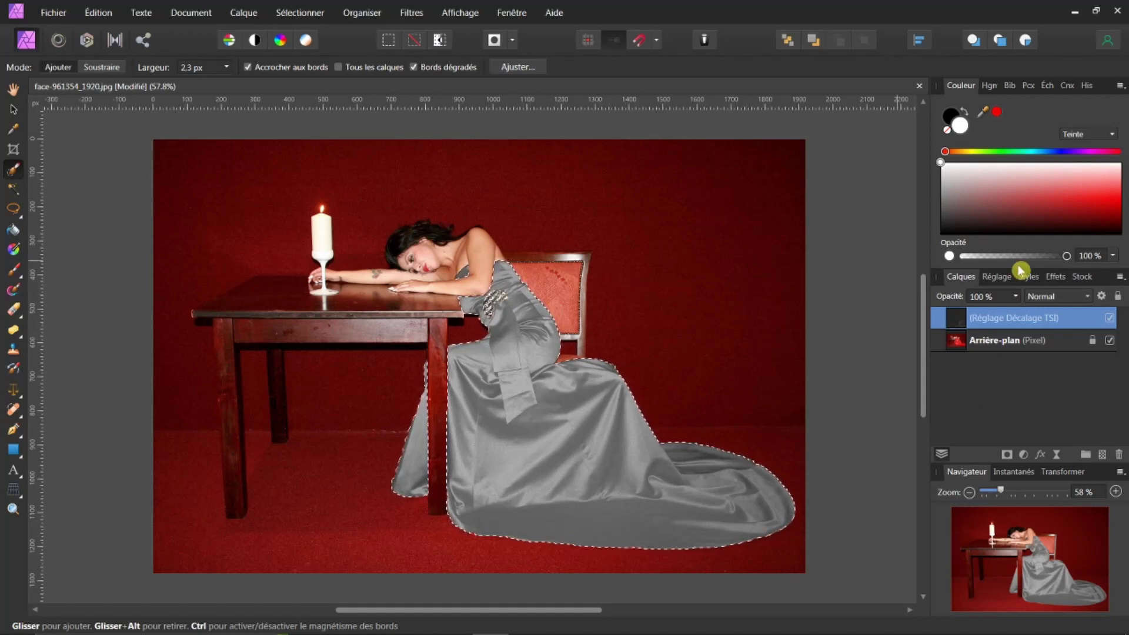
Add a Levels (Niveaux) adjustment layer limited to the selected dress, above the TSI adjustment
click(1024, 454)
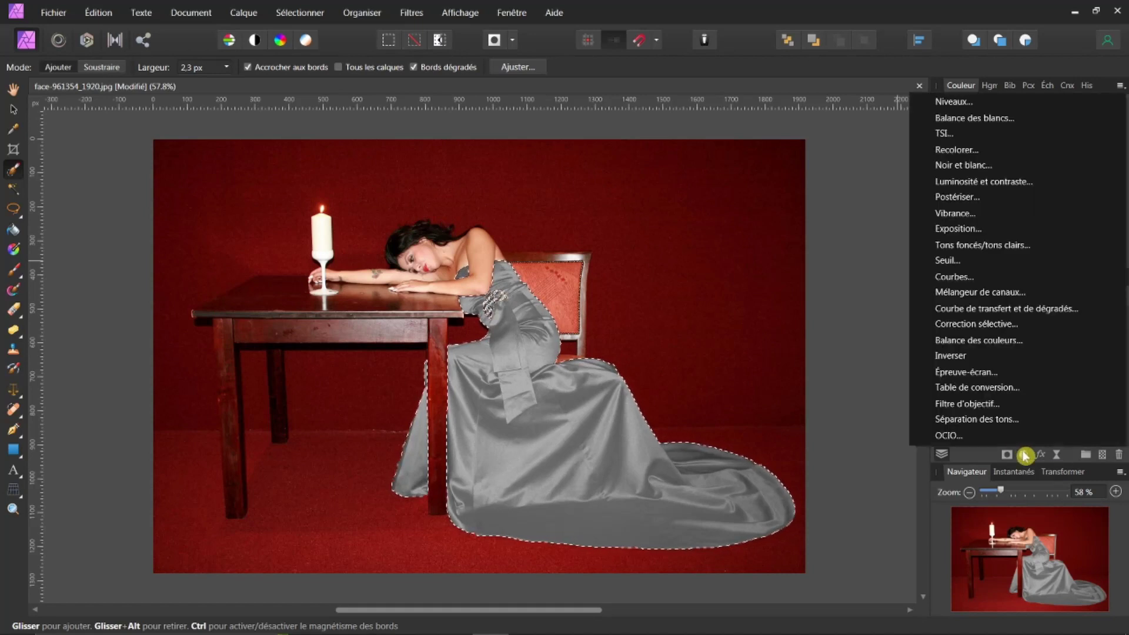
click(983, 104)
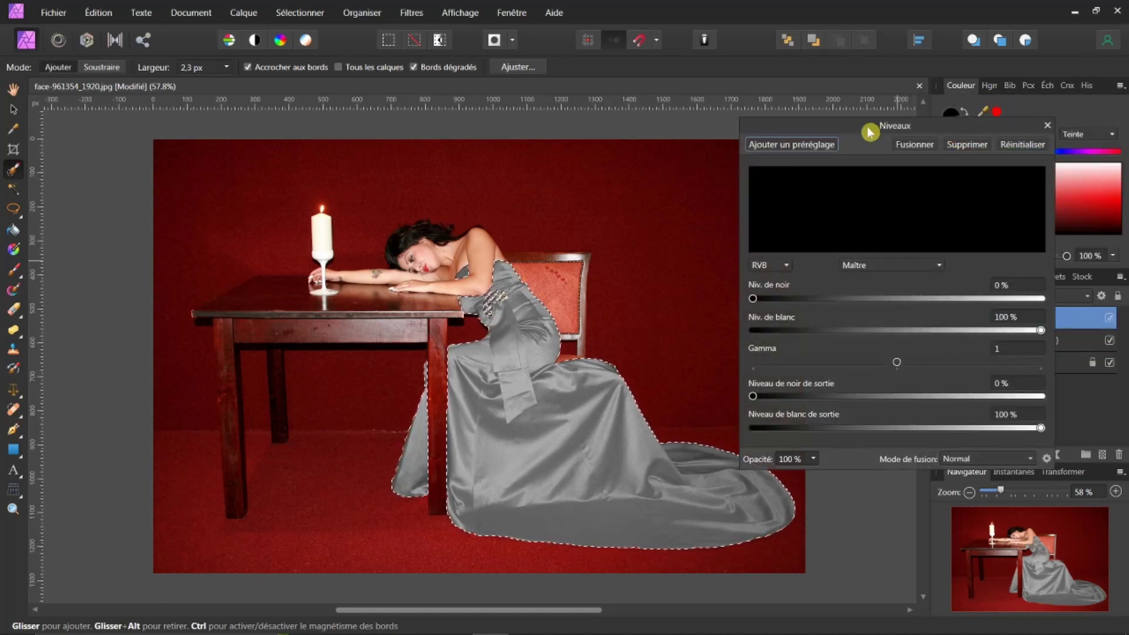
drag(866, 128, 856, 122)
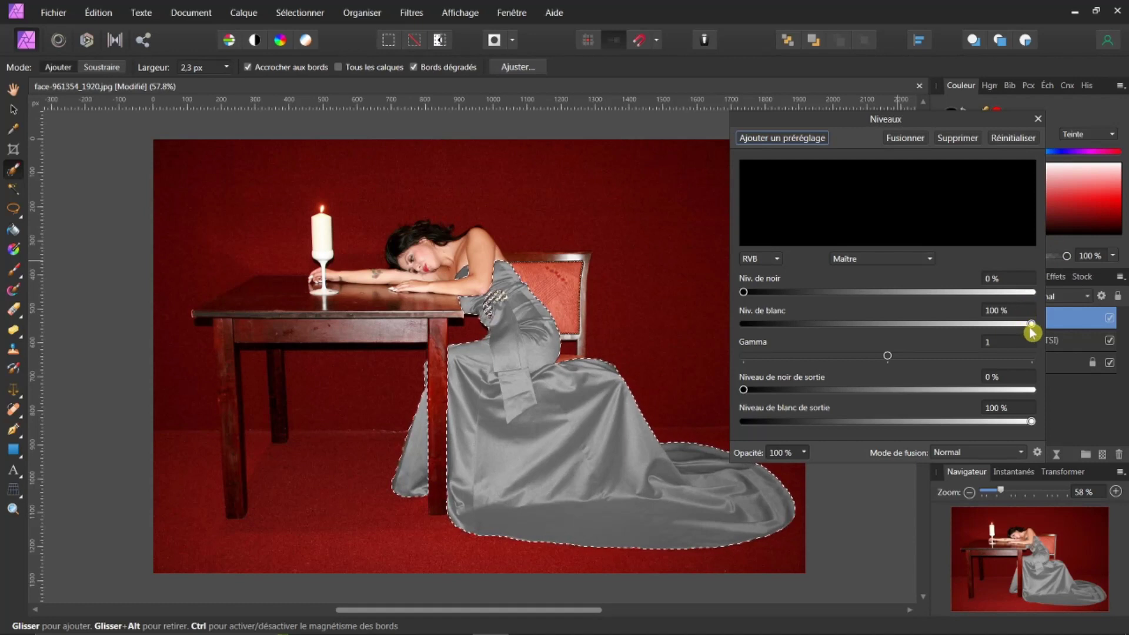
Try a white satin dress with a Levels white level of 70 % and a gamma of 0.8, and reset the adjustment
drag(1033, 327, 931, 331)
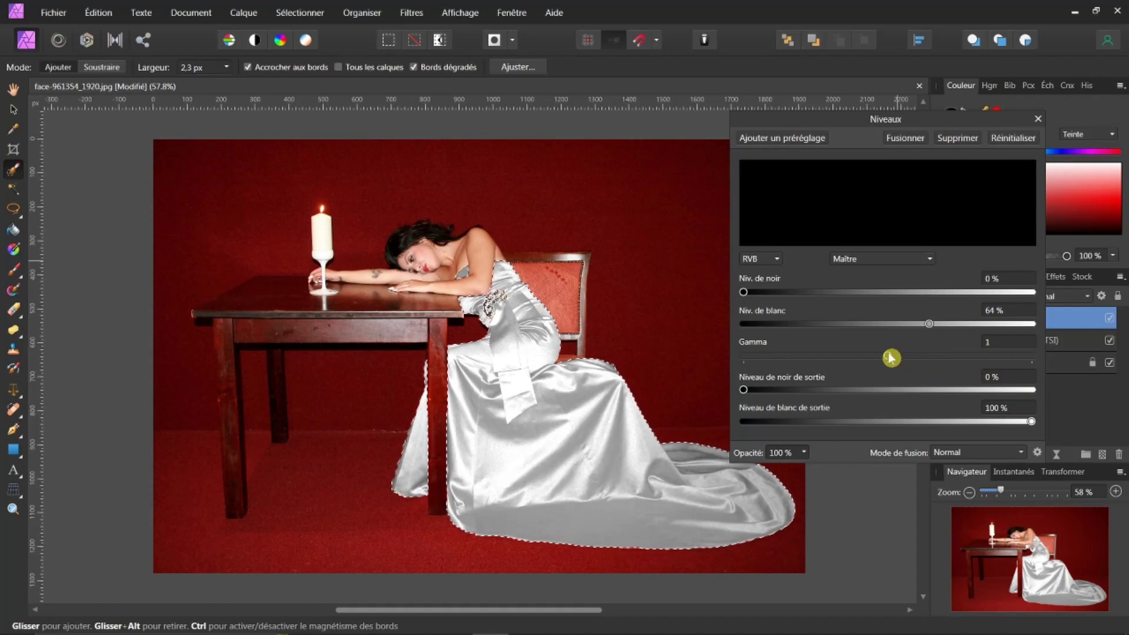
drag(889, 357, 856, 361)
drag(931, 325, 947, 325)
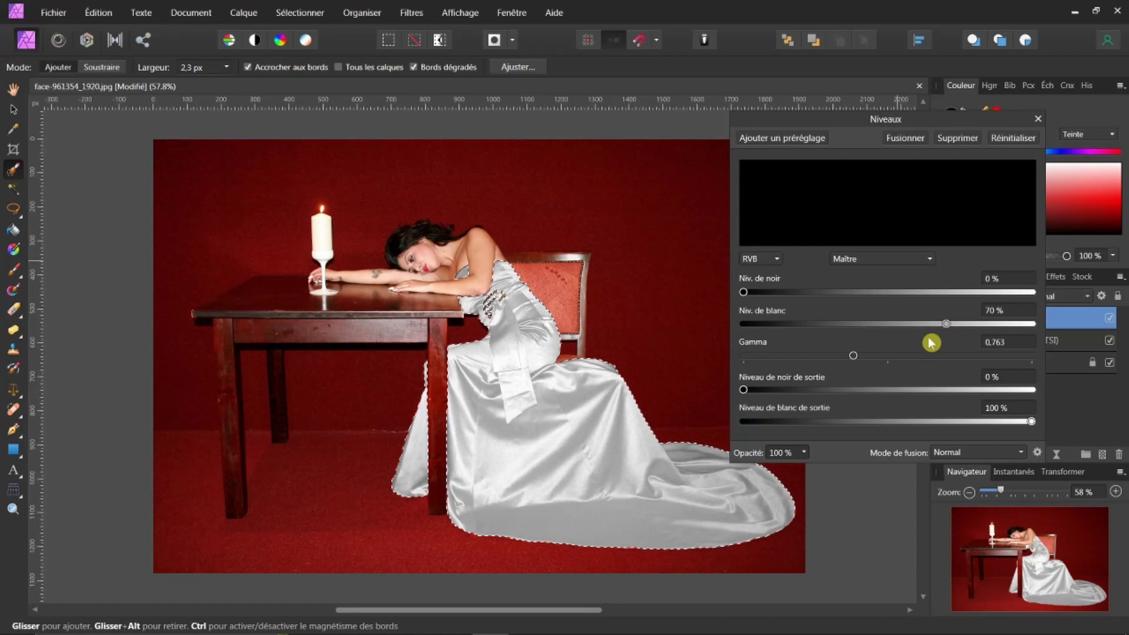
mouse_move(857, 357)
mouse_down()
mouse_move(893, 356)
mouse_move(859, 355)
mouse_up()
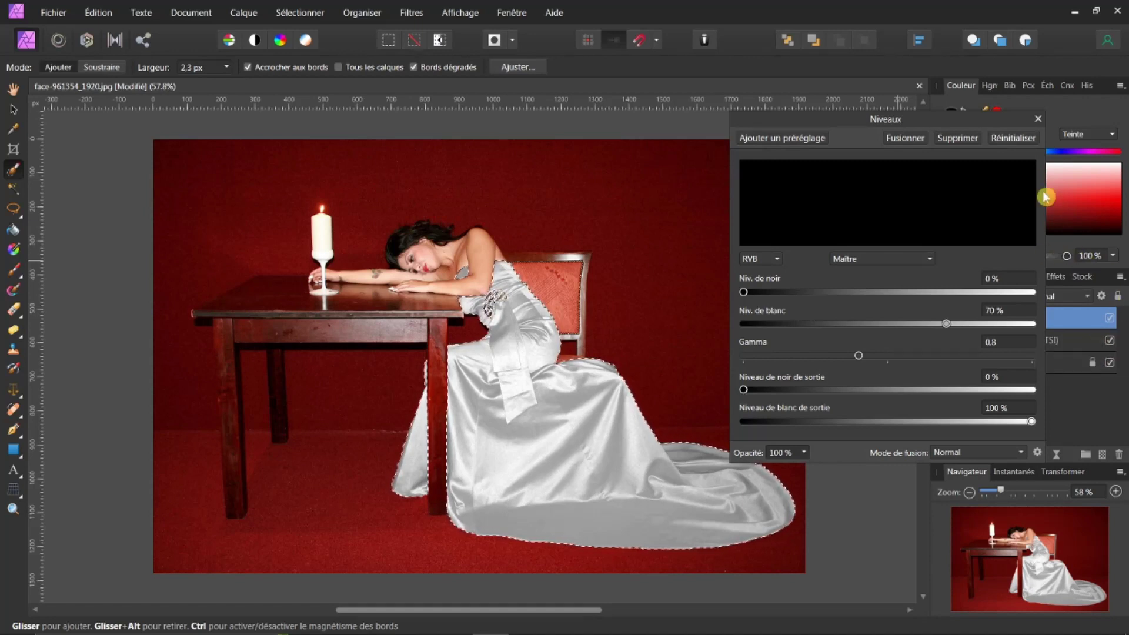
click(1016, 139)
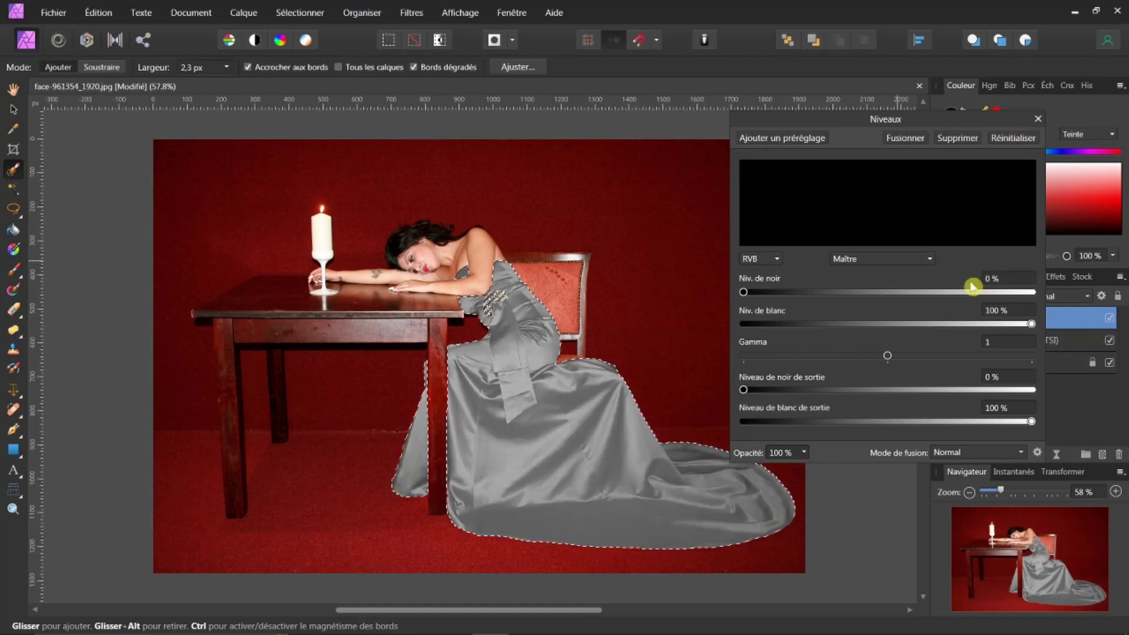
Make the dress black with a Levels black level of 40 % and a gamma of 0.763, and compare it with both adjustments hidden
drag(745, 294, 849, 312)
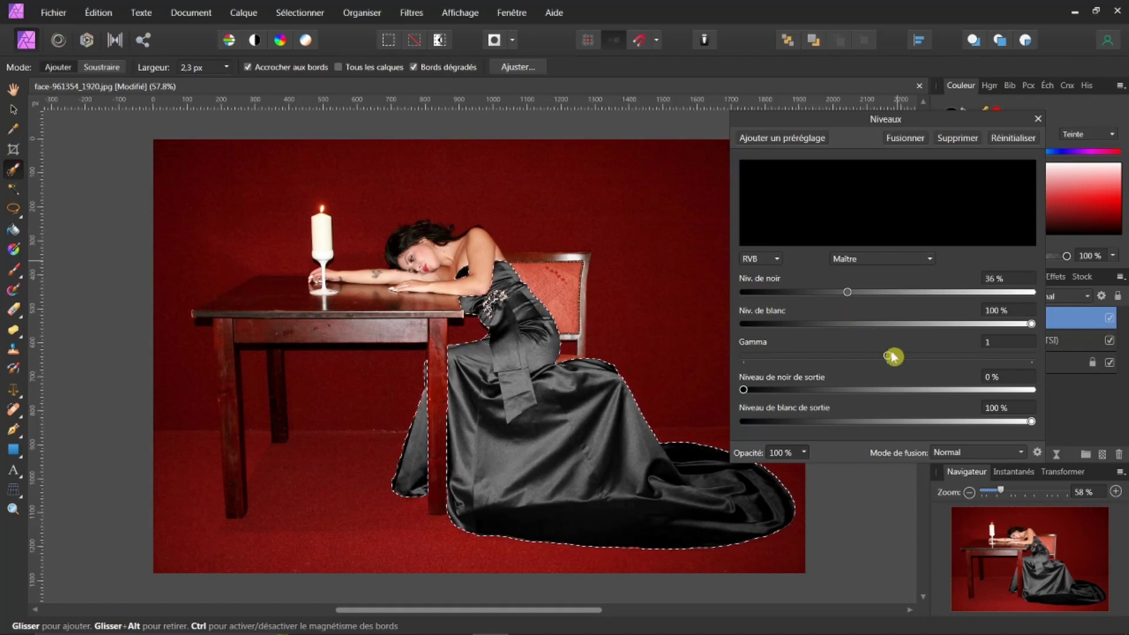
drag(889, 358, 862, 358)
drag(847, 292, 855, 296)
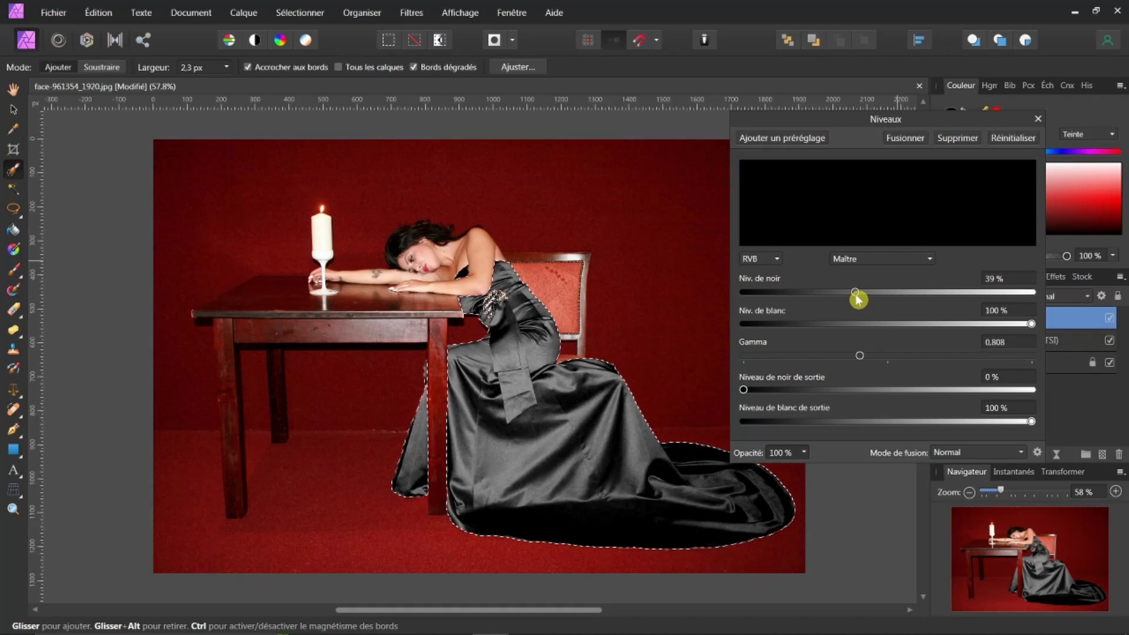
drag(863, 357, 854, 356)
mouse_move(858, 294)
mouse_down()
mouse_move(848, 300)
mouse_move(861, 308)
mouse_up()
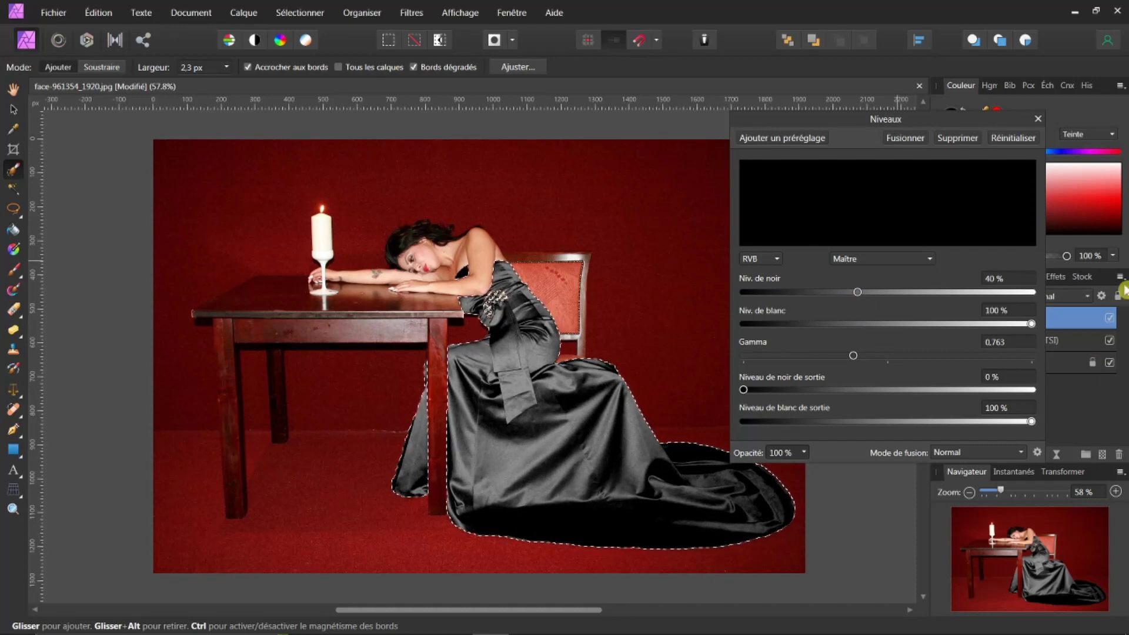
click(1040, 120)
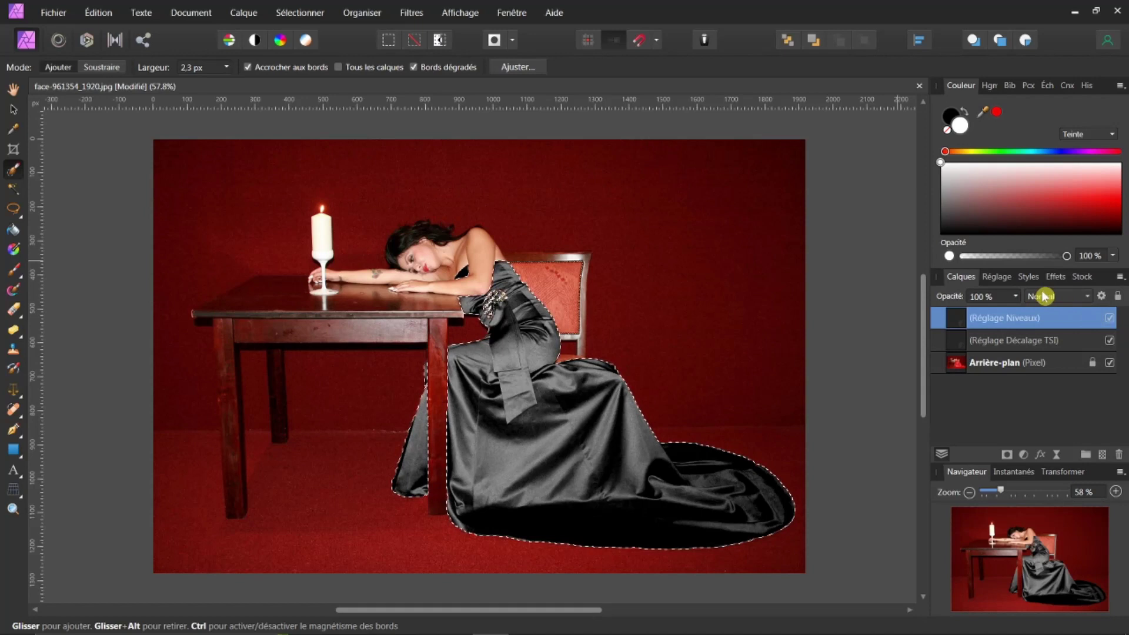
click(1109, 318)
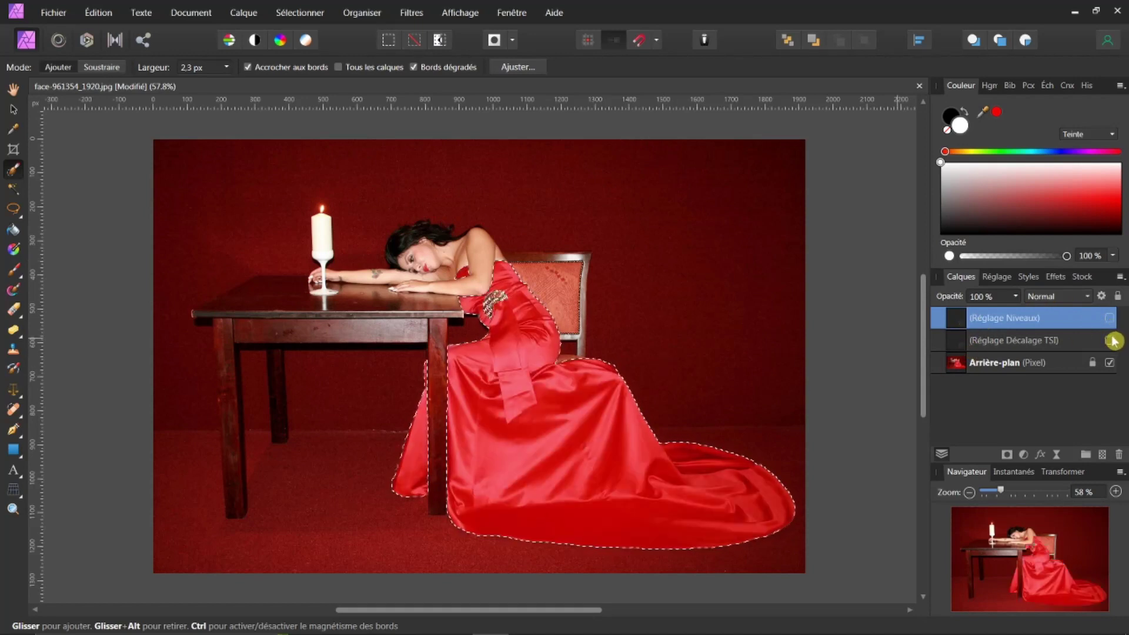
click(1109, 319)
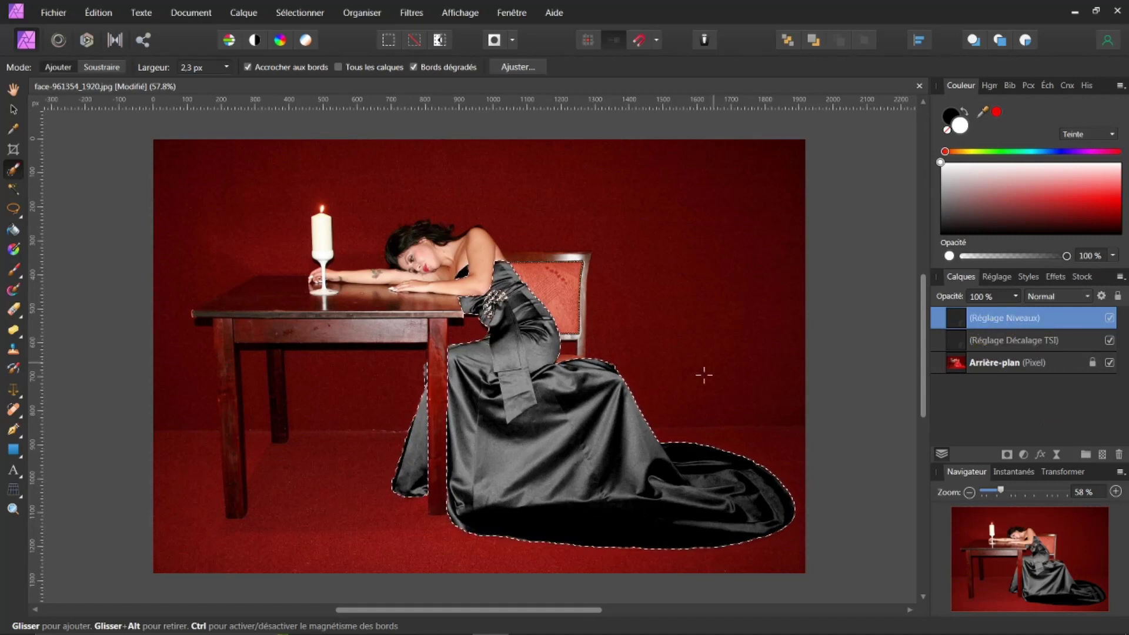
Try a linear gradient on the Levels adjustment from the dress's bodice to its train, shift its start point, and delete the gradient
click(13, 250)
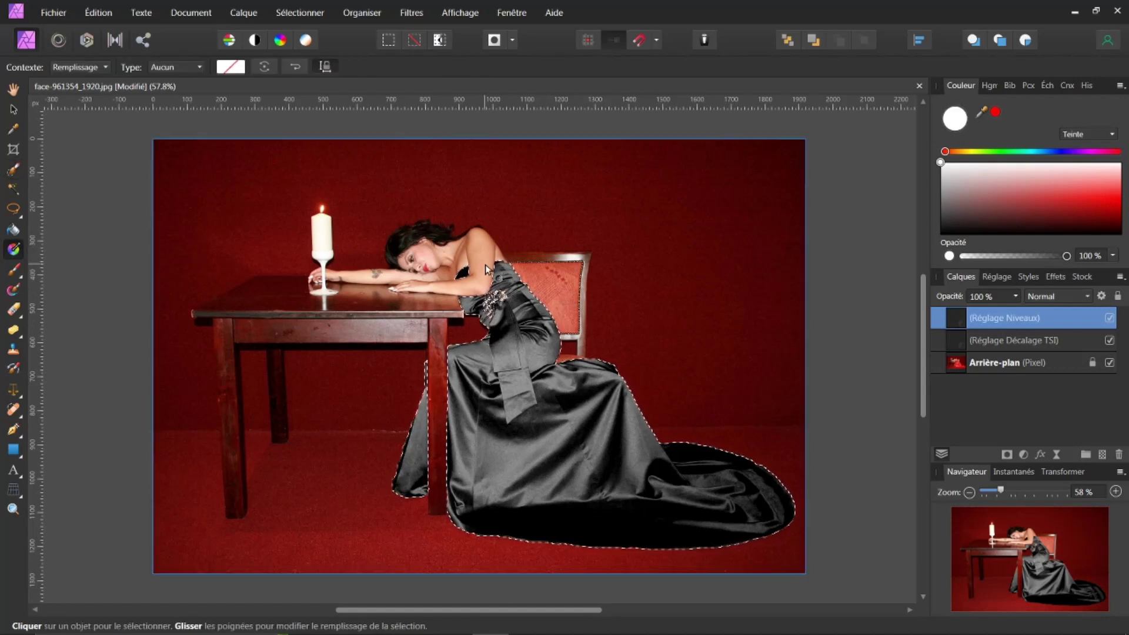
drag(500, 263, 527, 320)
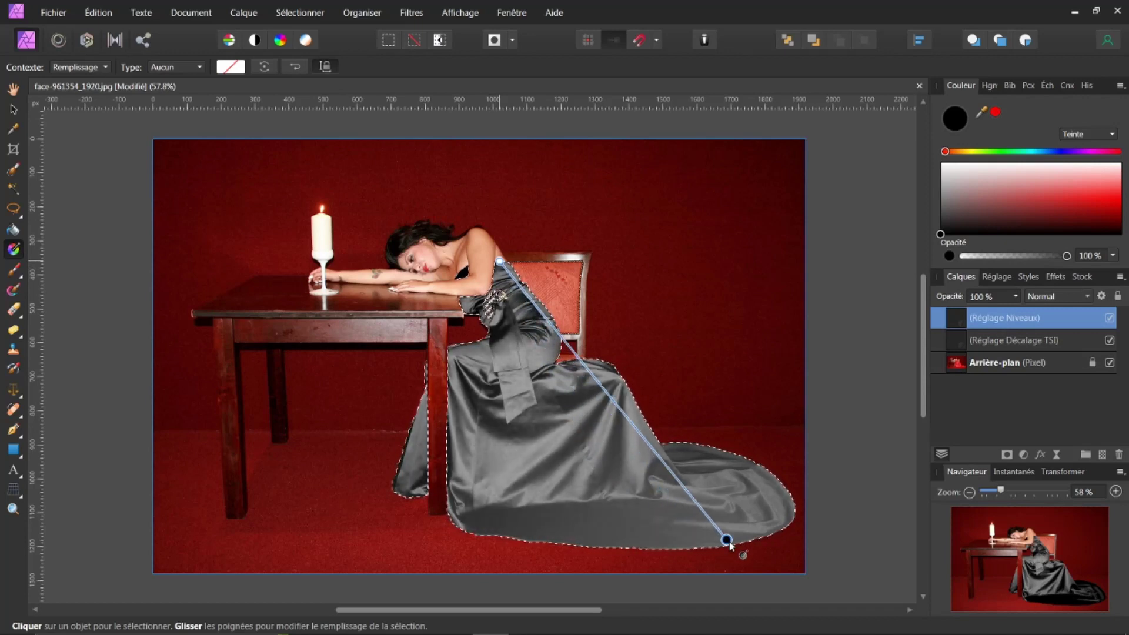
drag(729, 544, 732, 546)
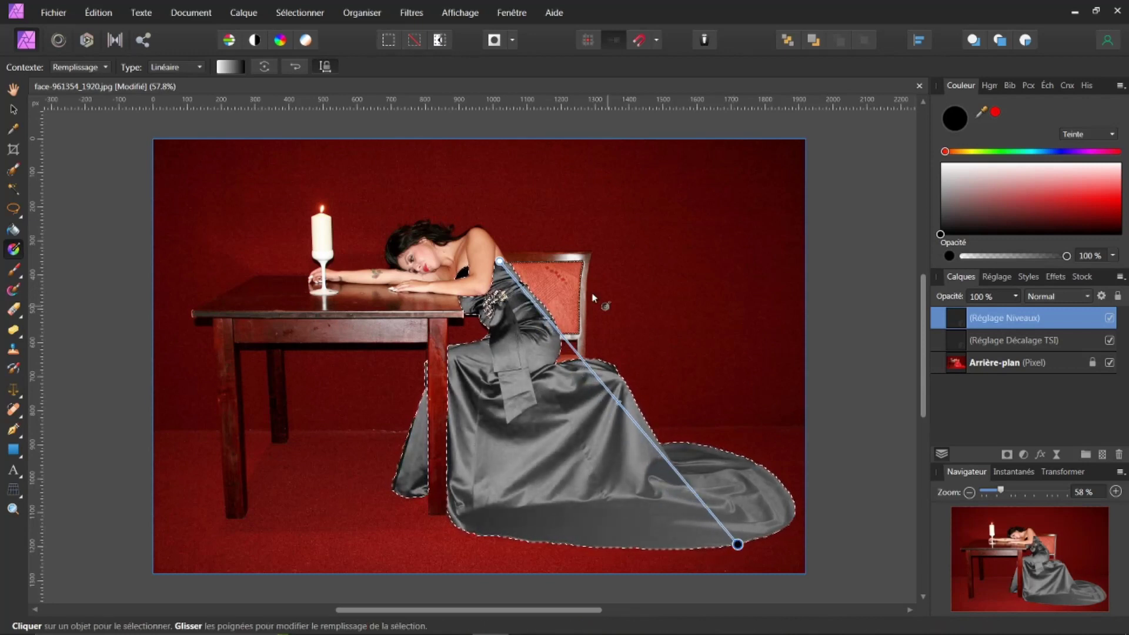
drag(499, 262, 518, 303)
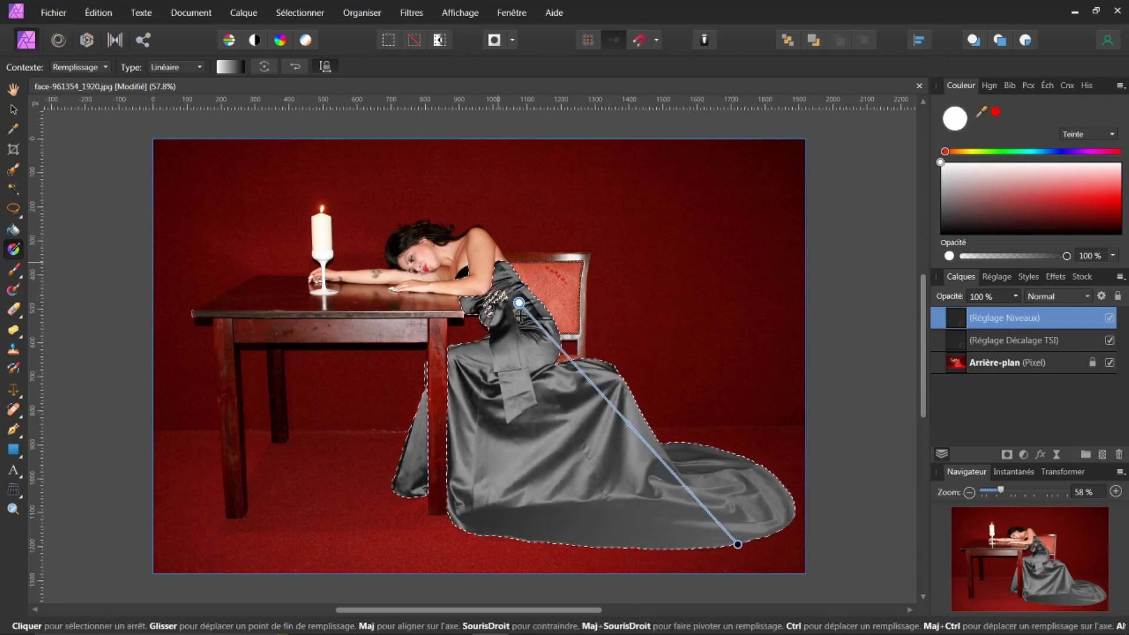
drag(633, 466, 629, 462)
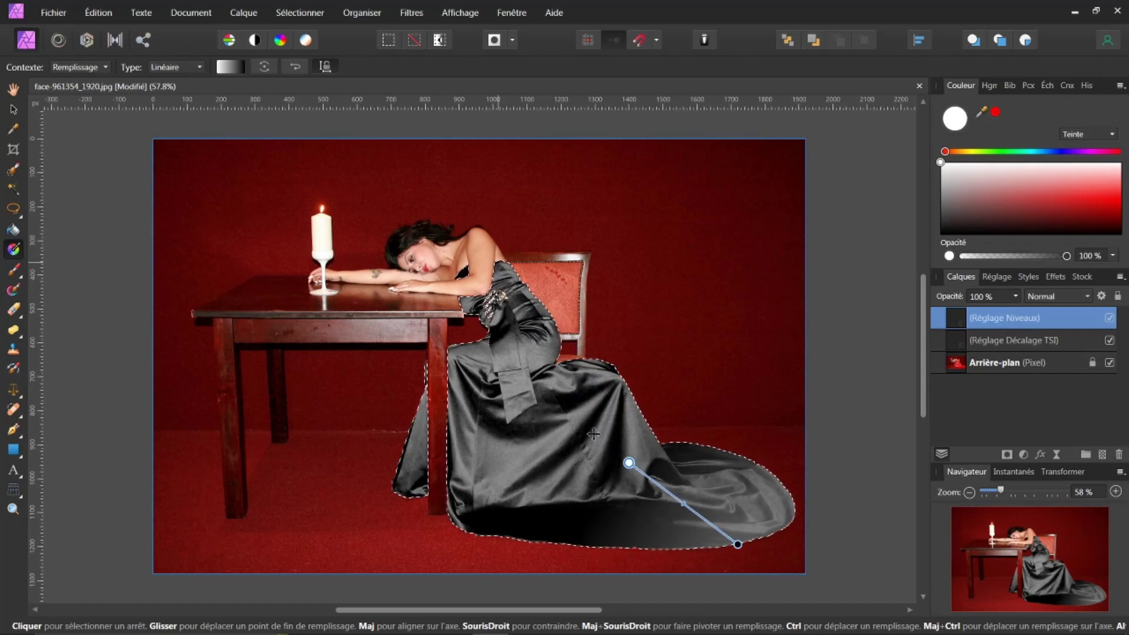
drag(565, 389, 567, 393)
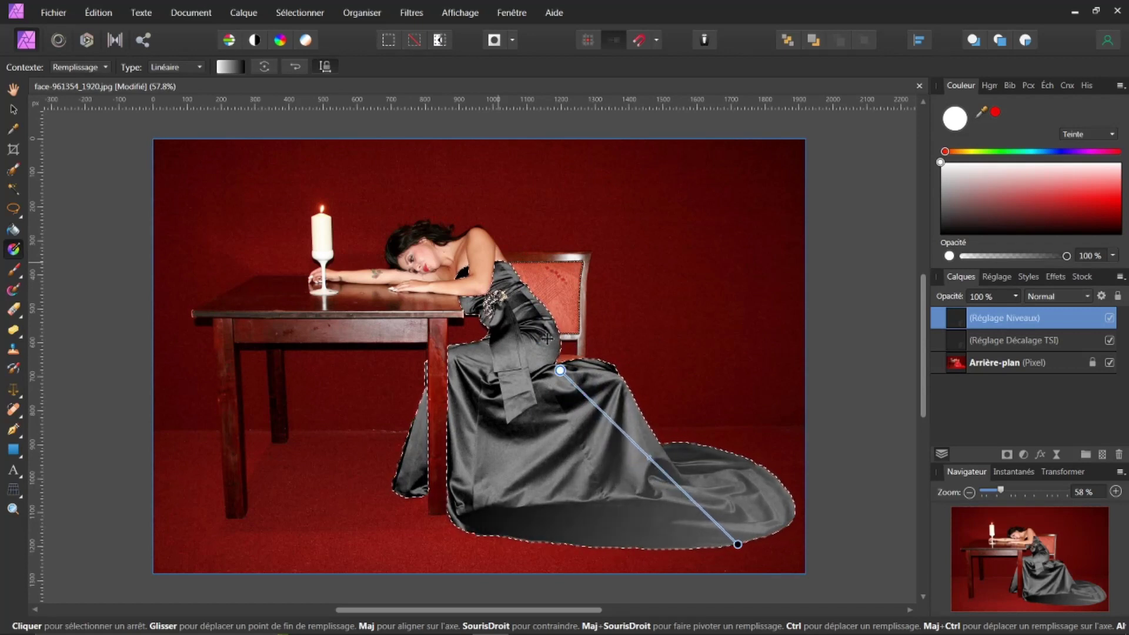
drag(498, 269, 499, 260)
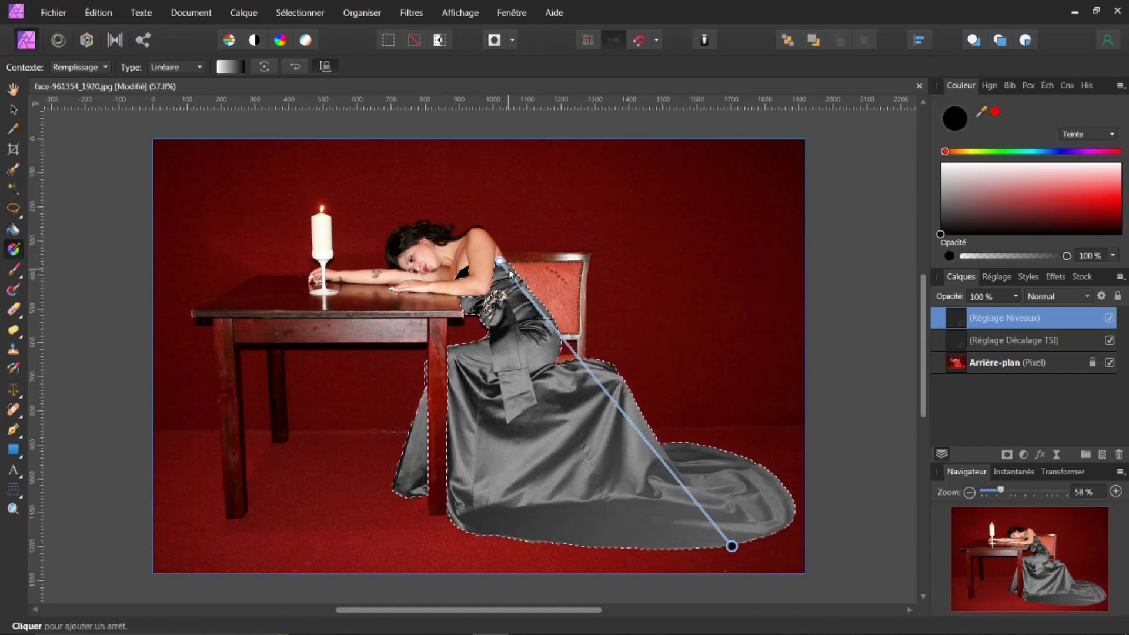
key(Delete)
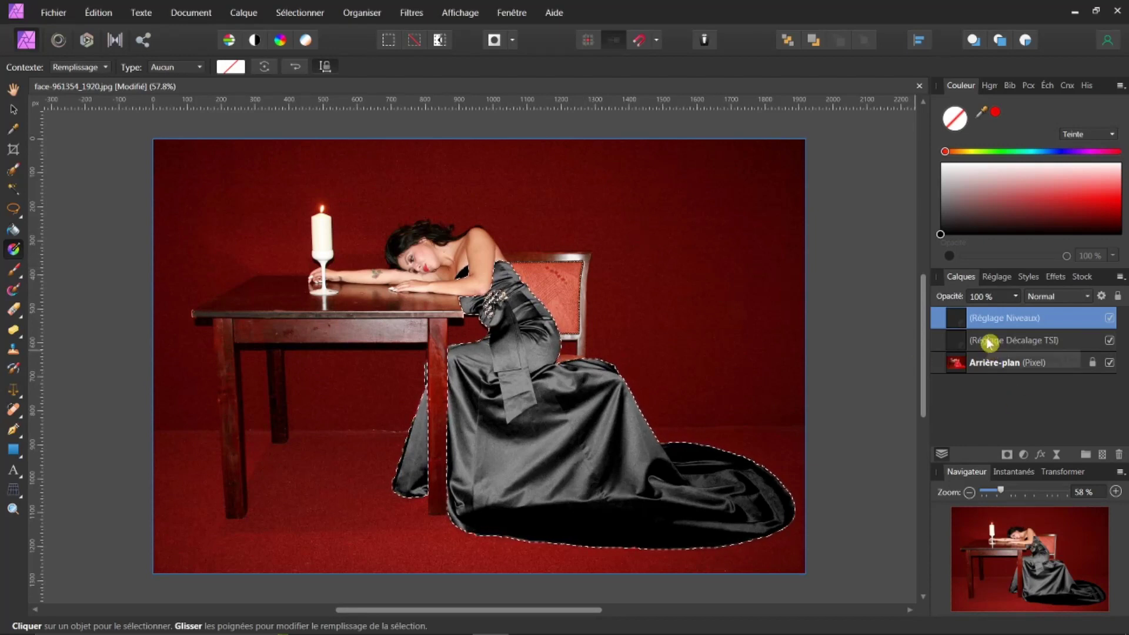
click(925, 341)
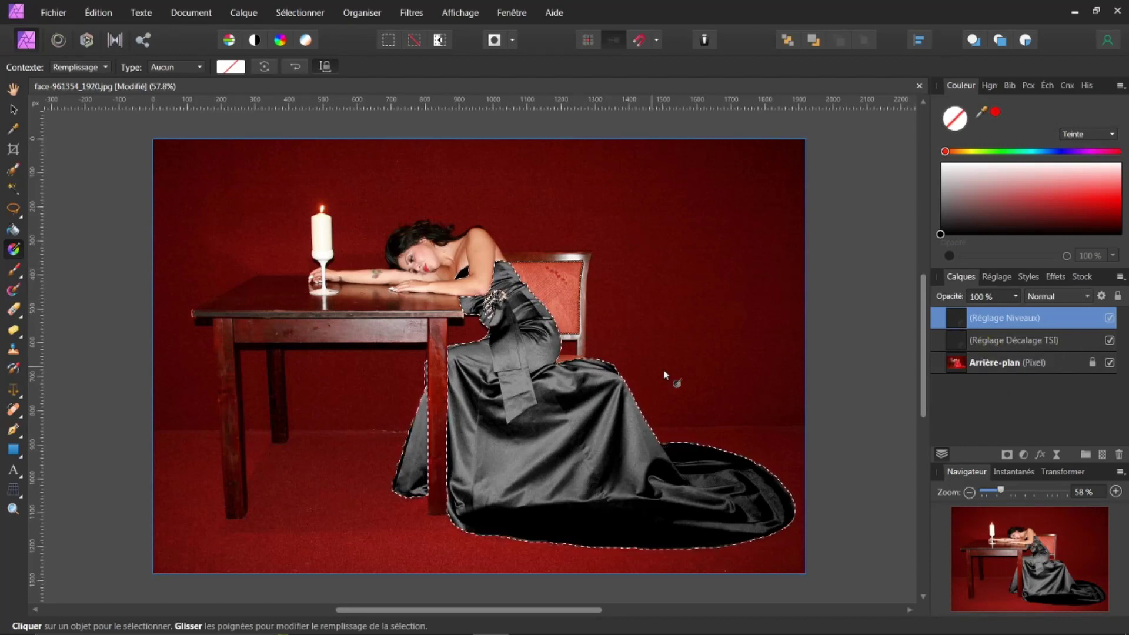
Apply a linear white-to-black gradient to the TSI adjustment, running from the dress's waist to the lower edge of the train
click(995, 343)
drag(994, 363, 996, 361)
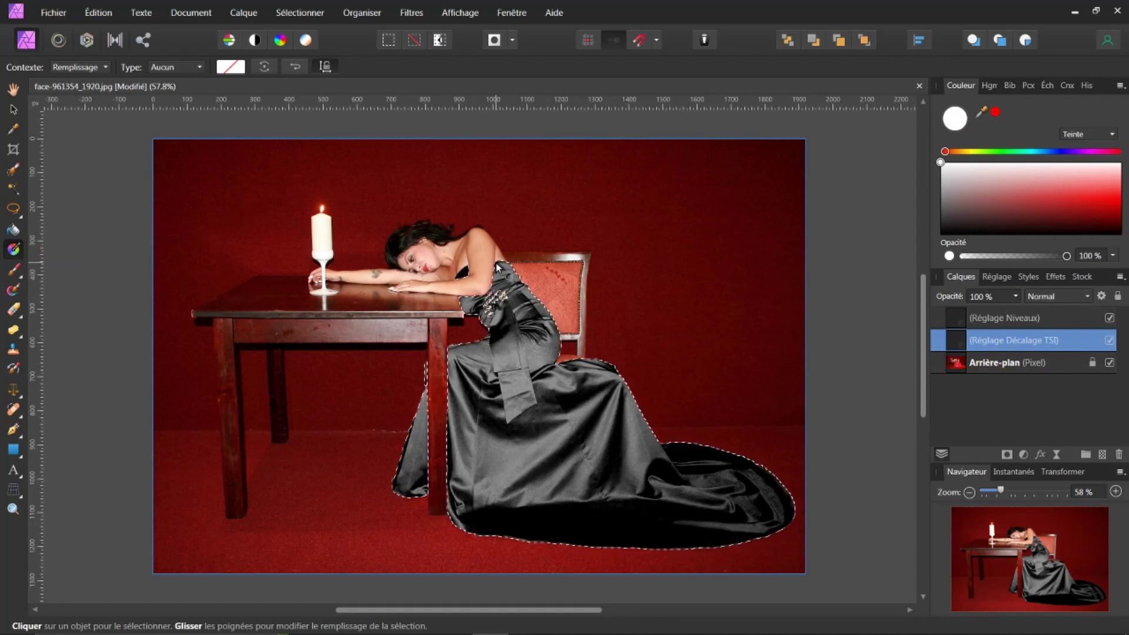
drag(496, 262, 502, 281)
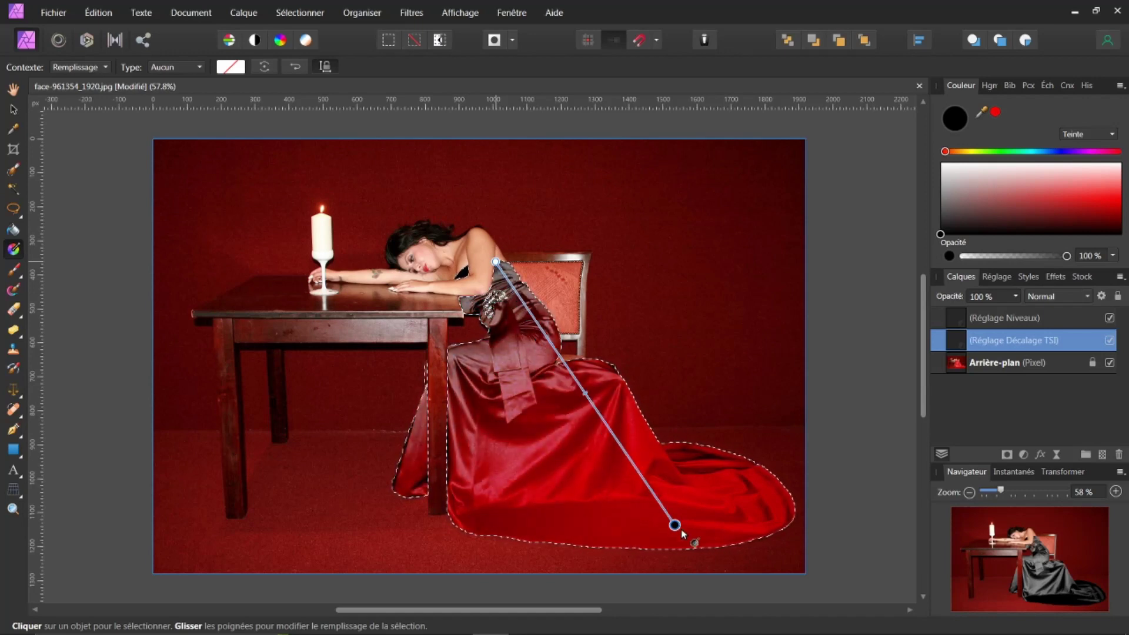
drag(724, 546, 728, 549)
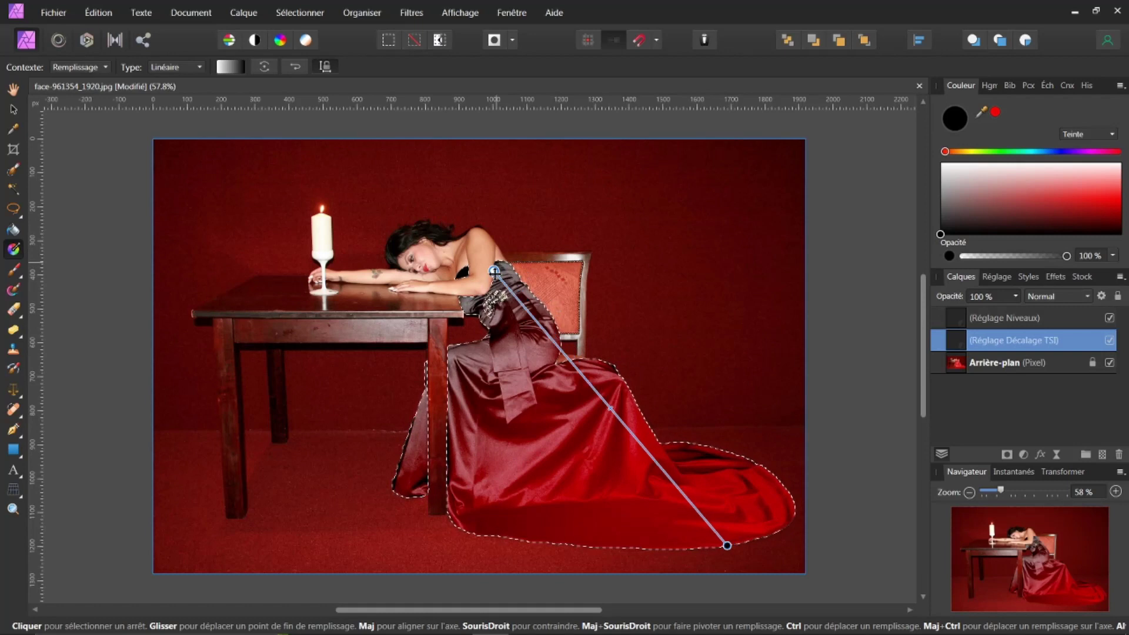
drag(495, 271, 492, 299)
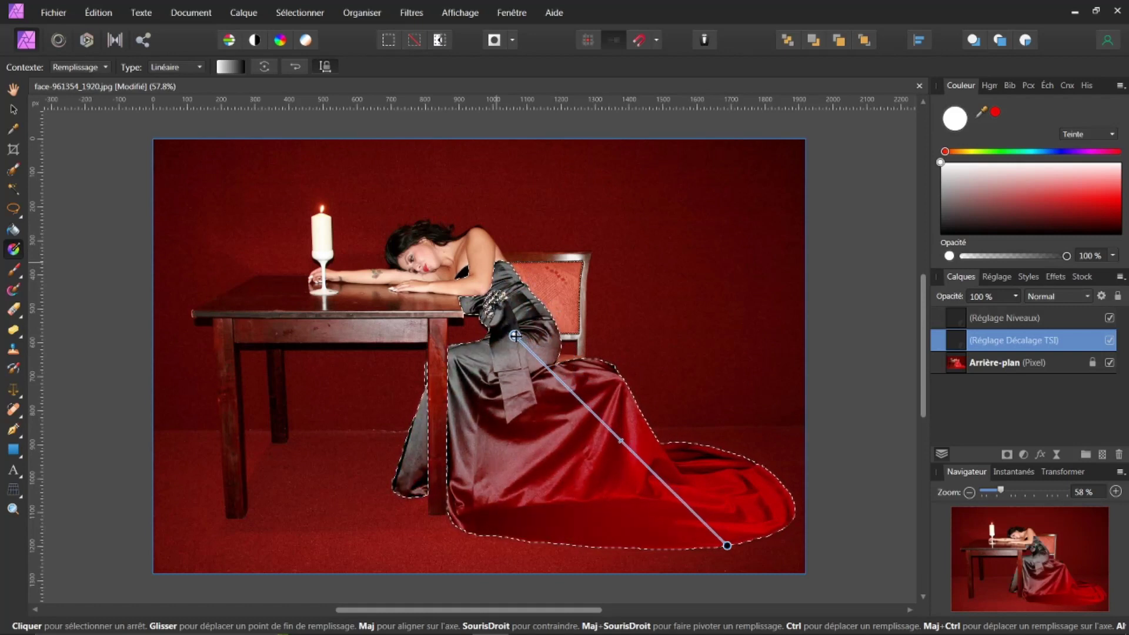
drag(584, 400, 616, 439)
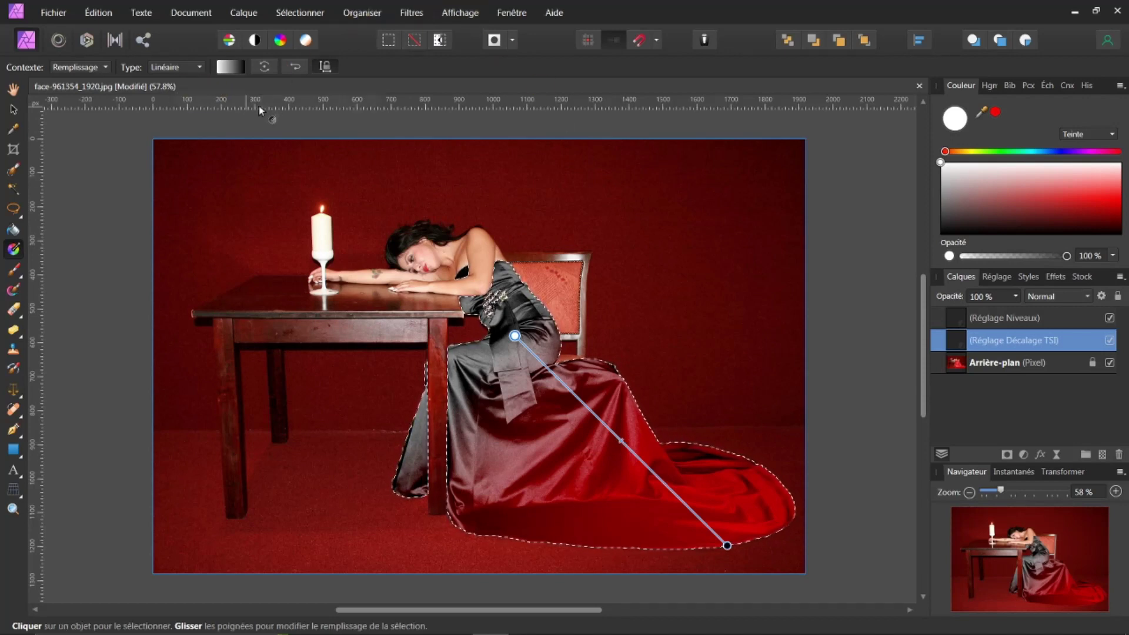
Try reversing the gradient on the TSI adjustment, shift its midpoint toward the dress's waist, and reverse it again
click(296, 67)
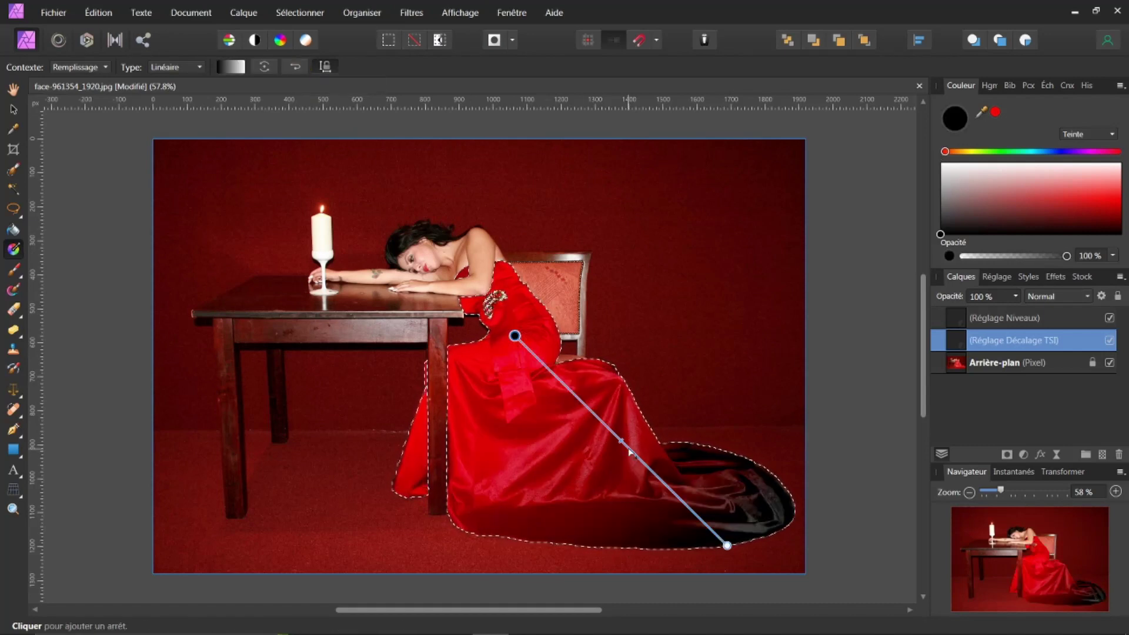
drag(595, 418, 578, 402)
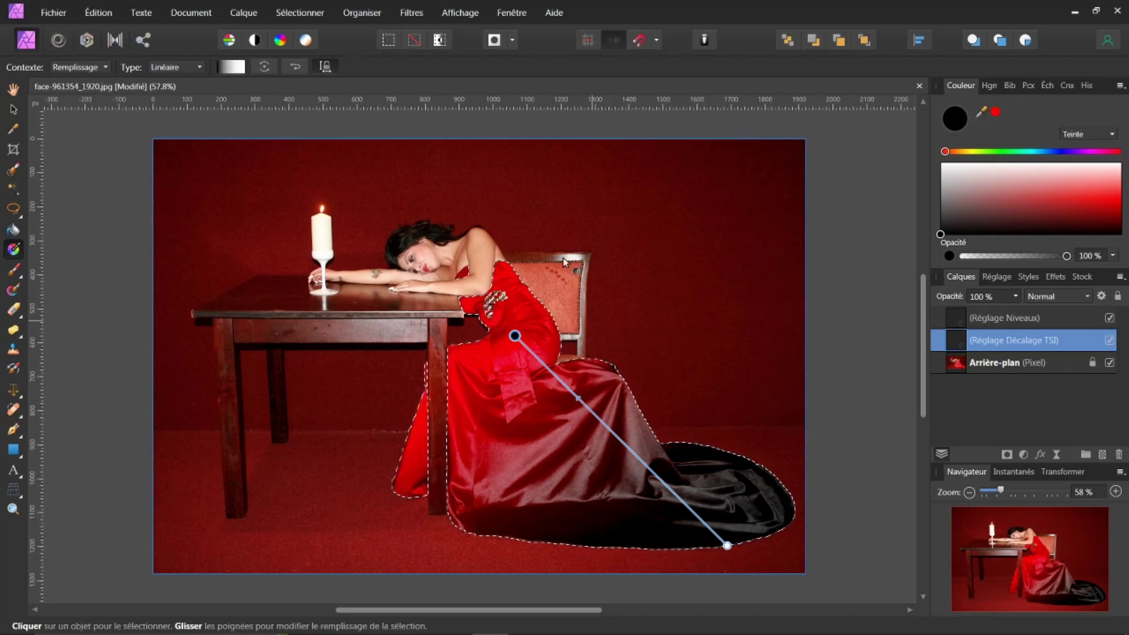
click(294, 71)
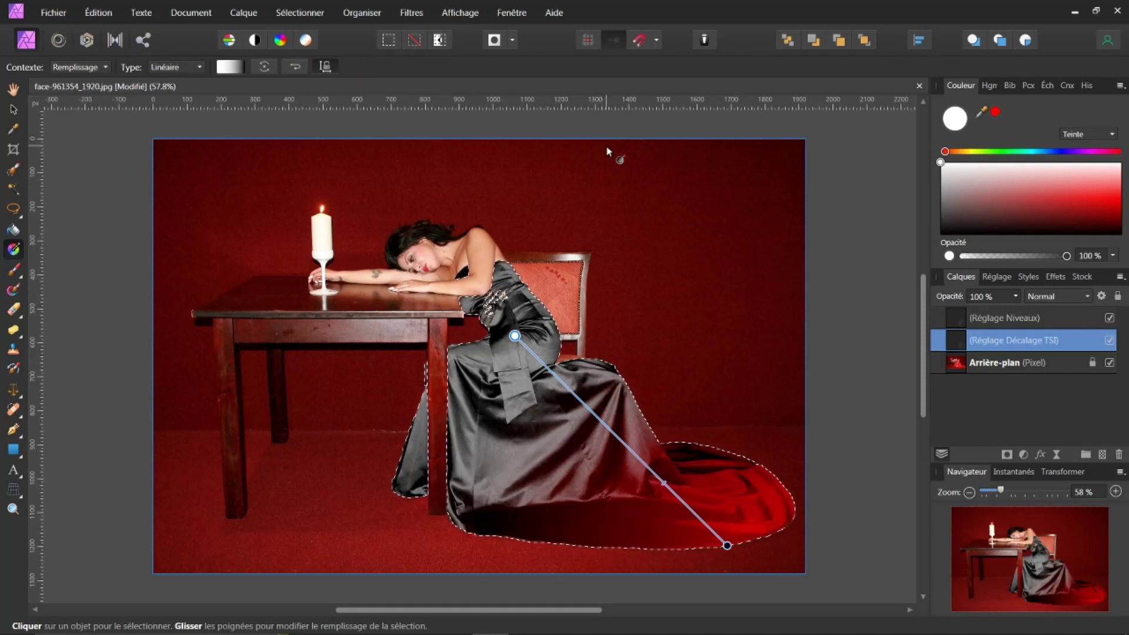
Undo the gradient on the TSI adjustment and compare the dress with that adjustment hidden and shown
key(ctrl+z)
key(ctrl+shift+z)
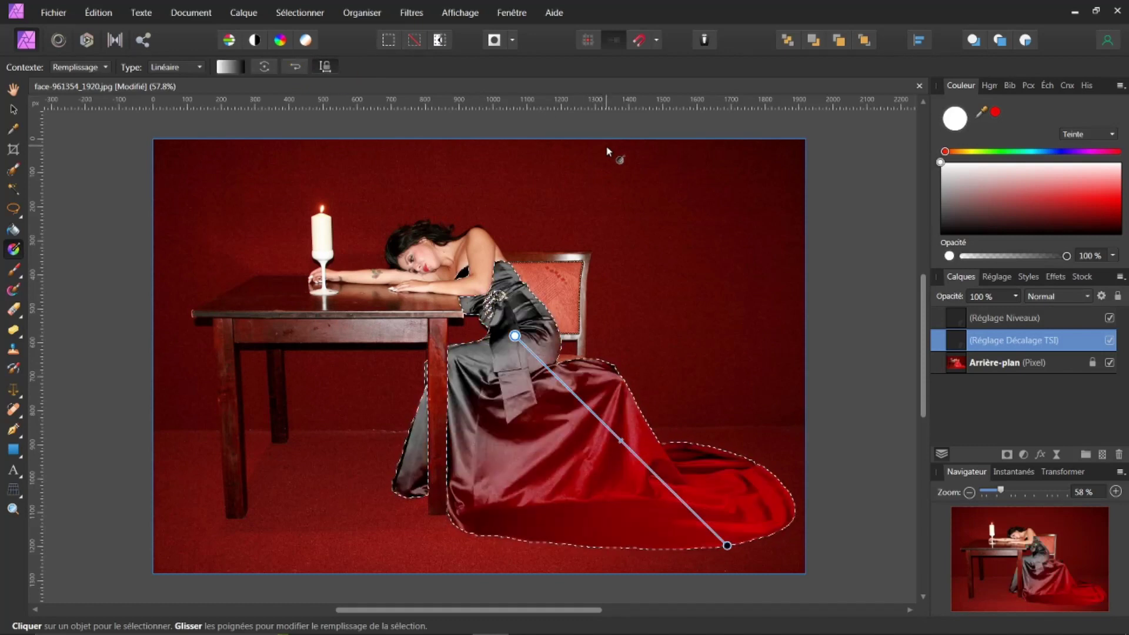
key(ctrl+z)
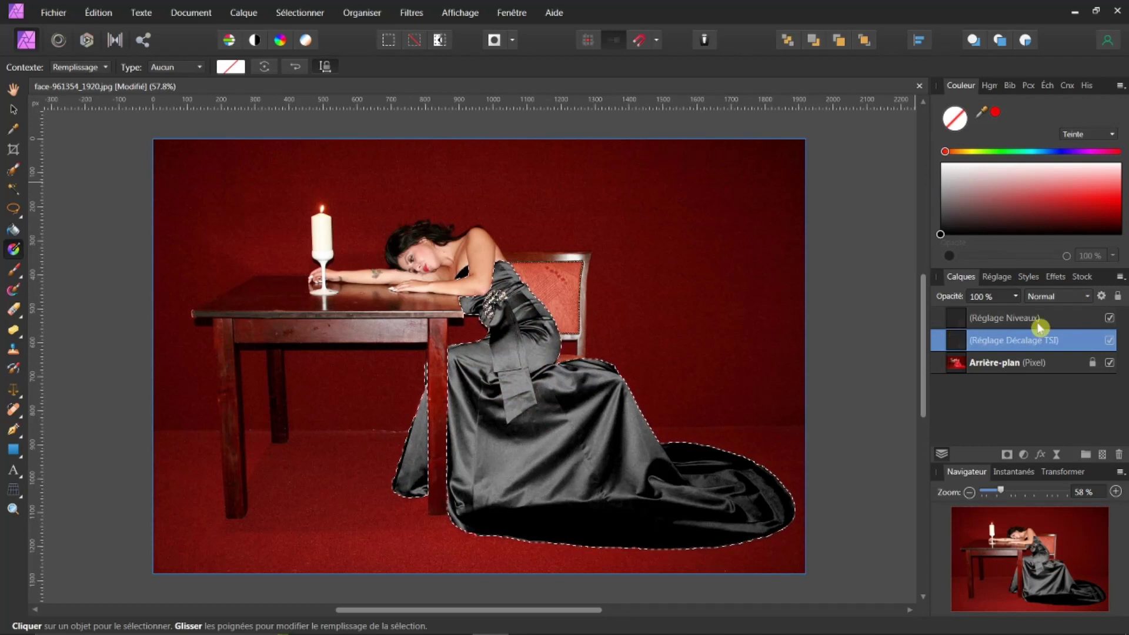
click(1109, 341)
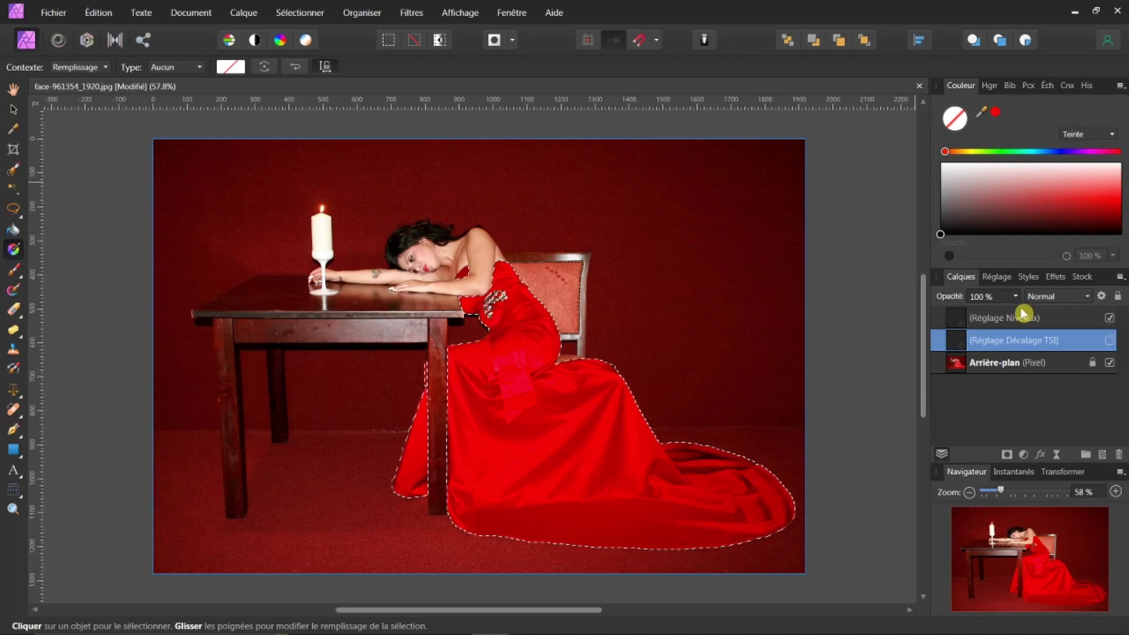
click(1110, 341)
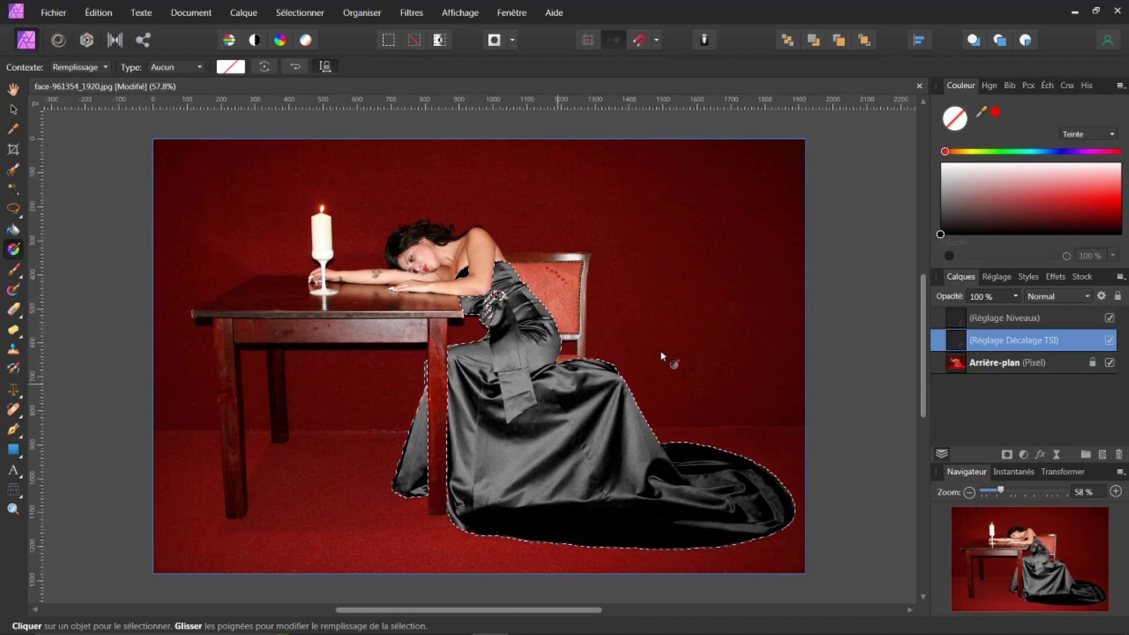
Duplicate the selected dress from the Arrière-plan layer and place the copy above both adjustments in the layer stack
click(958, 364)
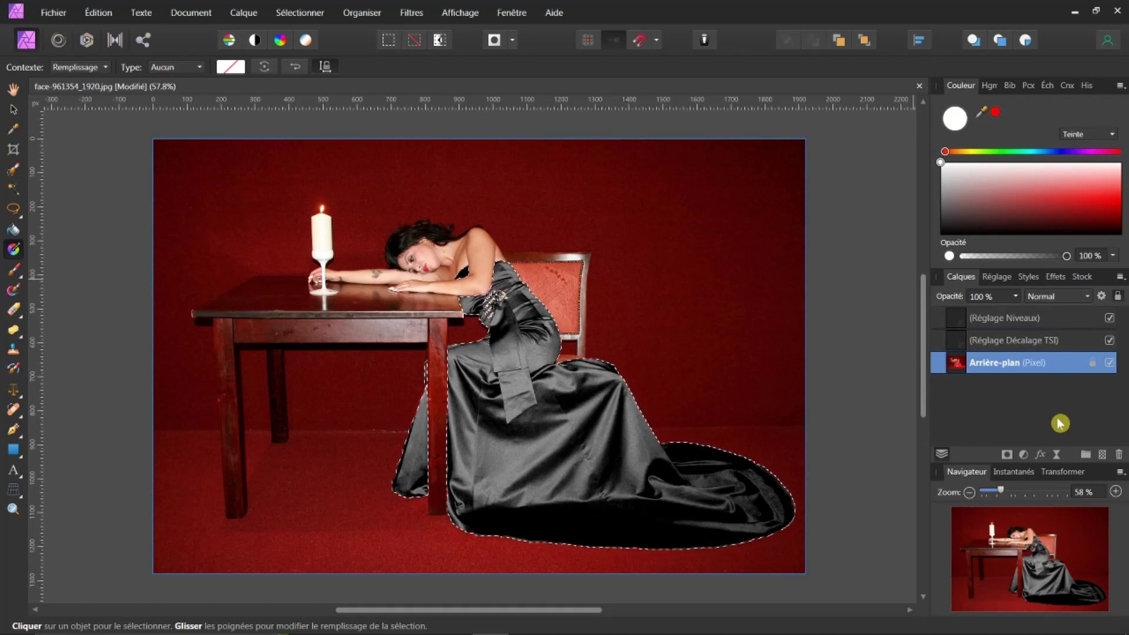
key(ctrl+j)
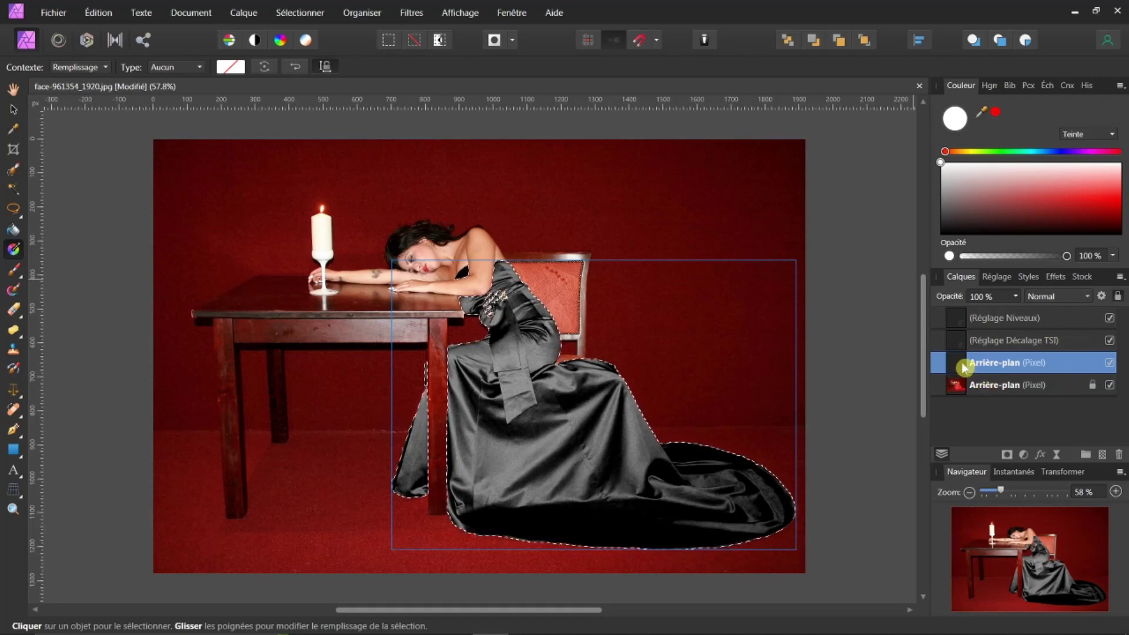
drag(956, 362, 943, 312)
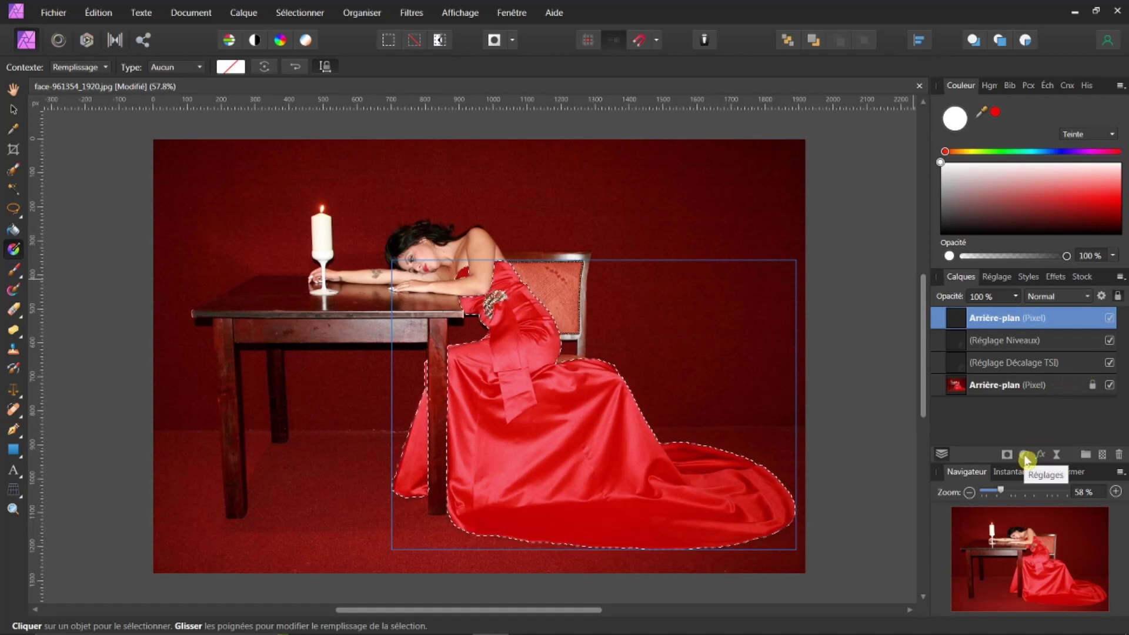
Whiten the copied dress with a new TSI adjustment at -100 % saturation and 66 % luminosity
click(1025, 459)
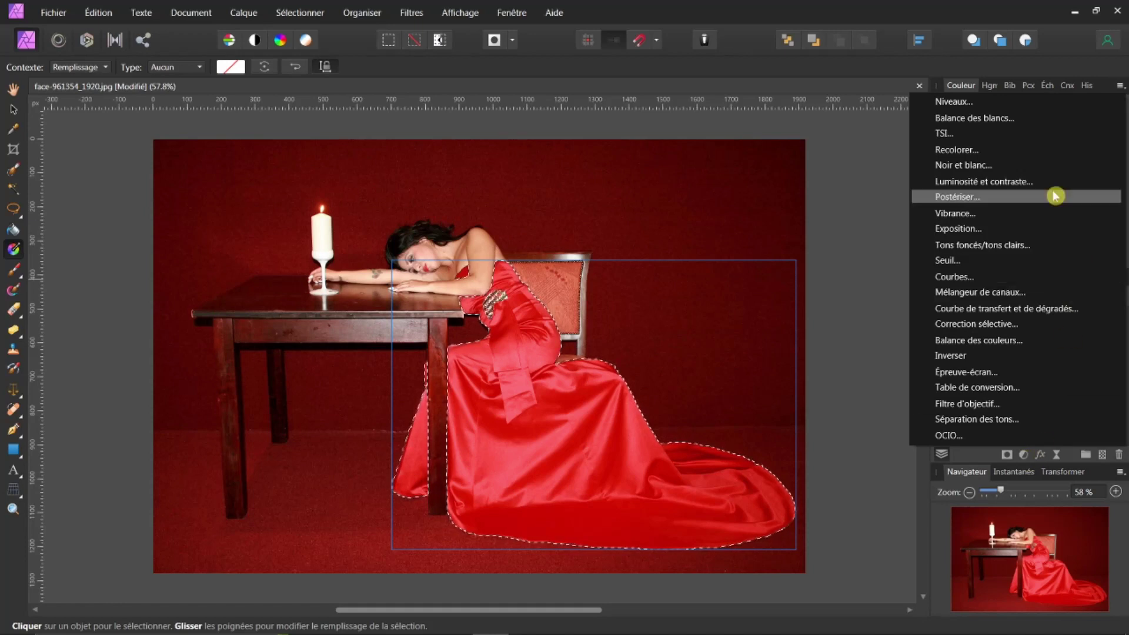
click(988, 138)
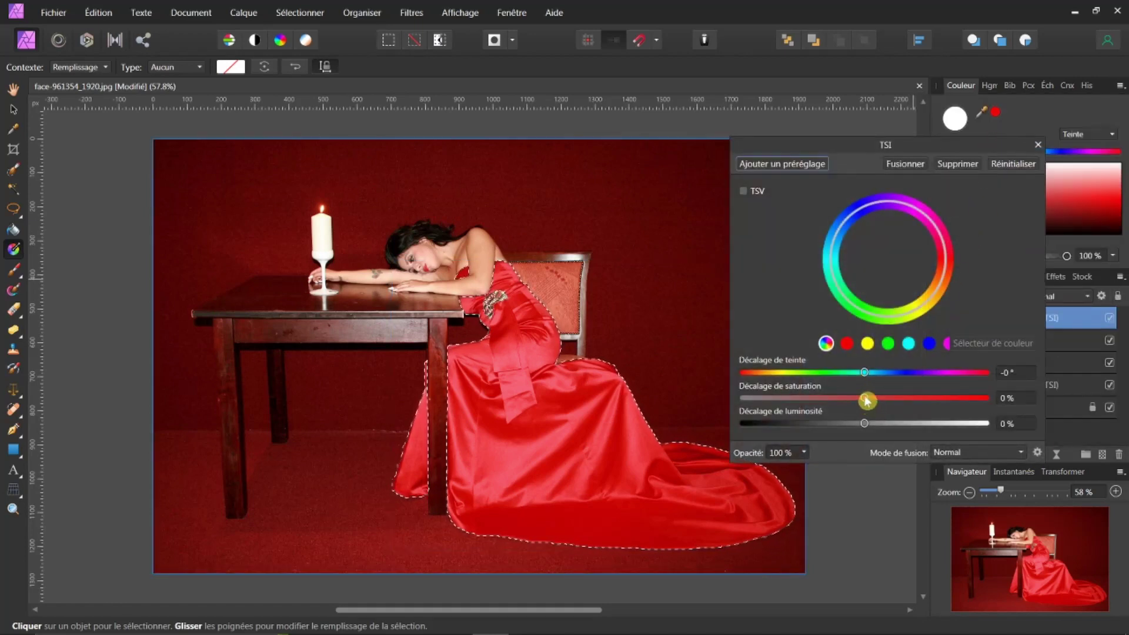
drag(866, 400, 685, 395)
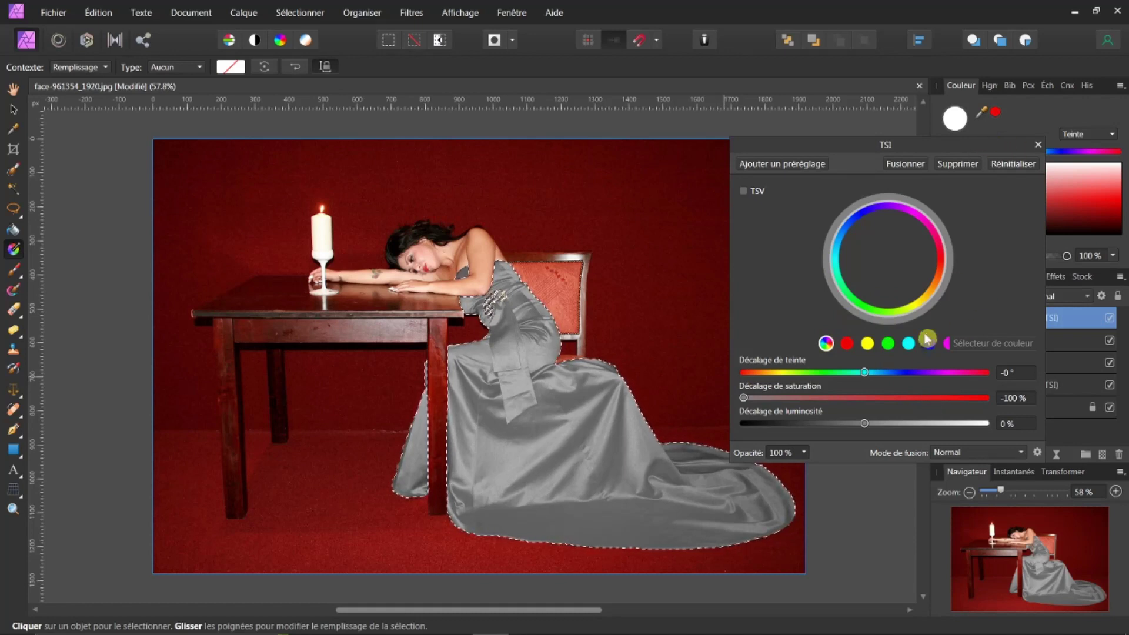
drag(865, 426, 950, 429)
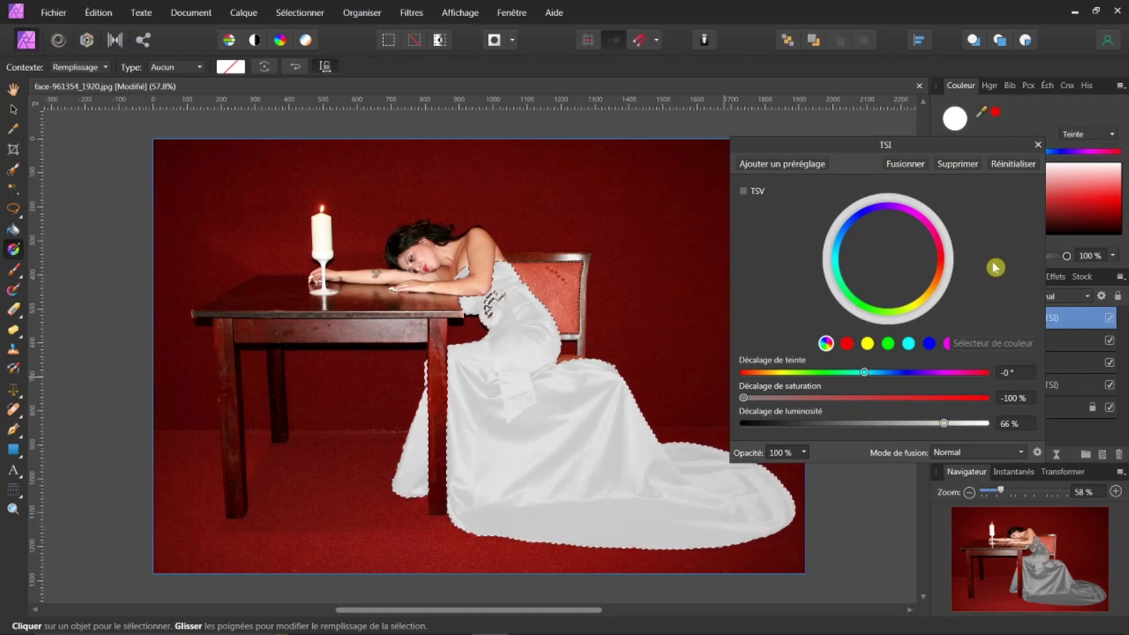
click(1037, 147)
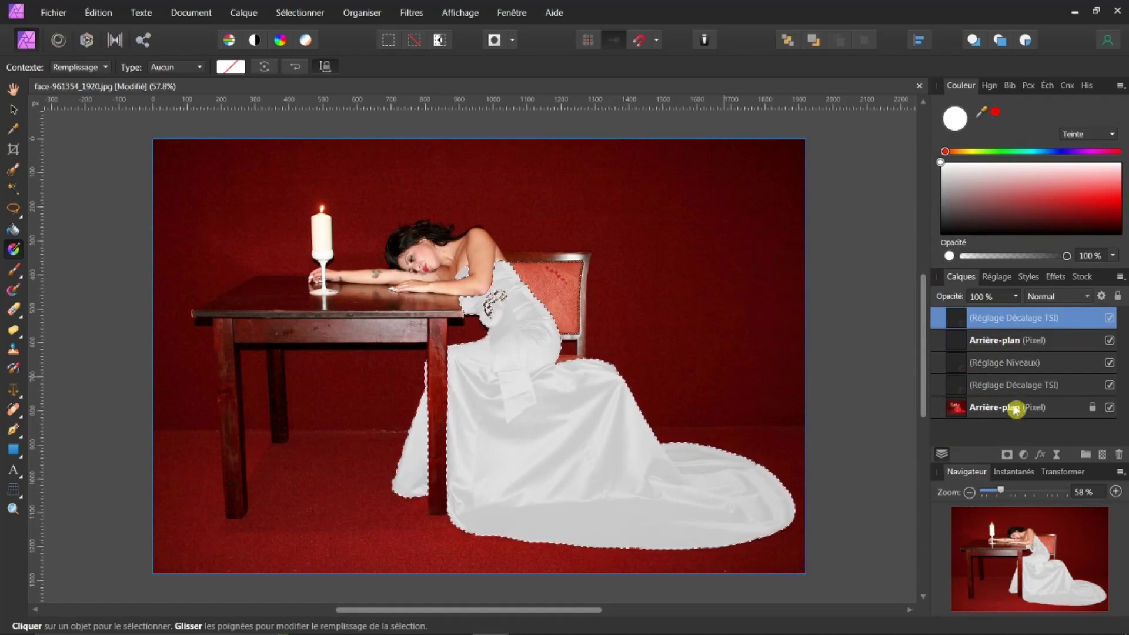
Add a Levels adjustment above the new TSI adjustment with a white level of 95 % and a gamma of 2
click(1023, 454)
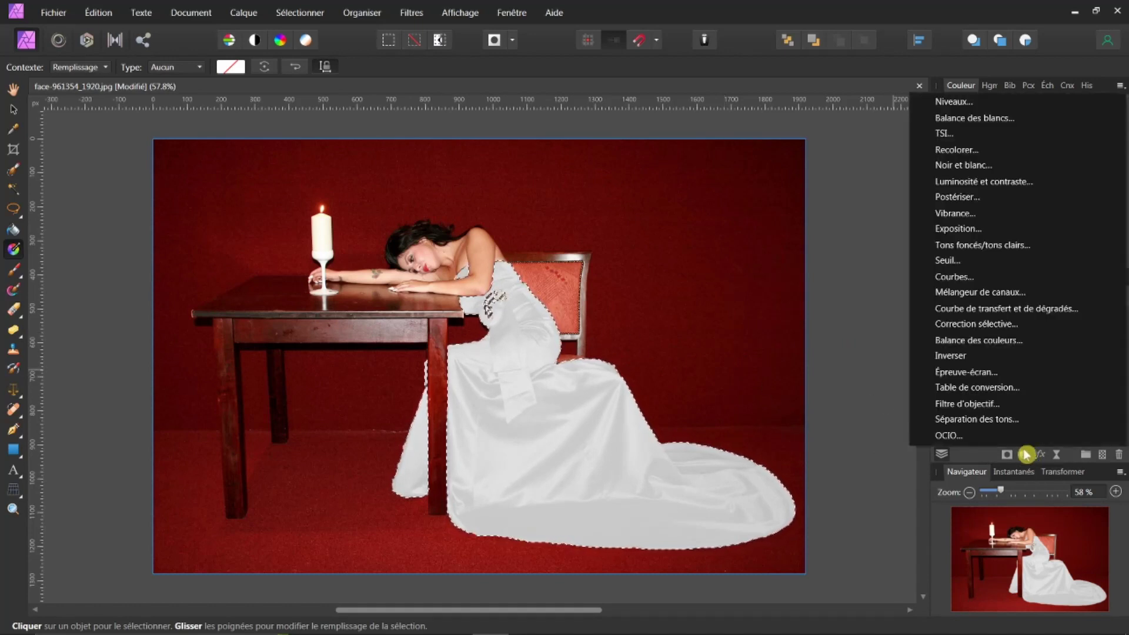
click(975, 101)
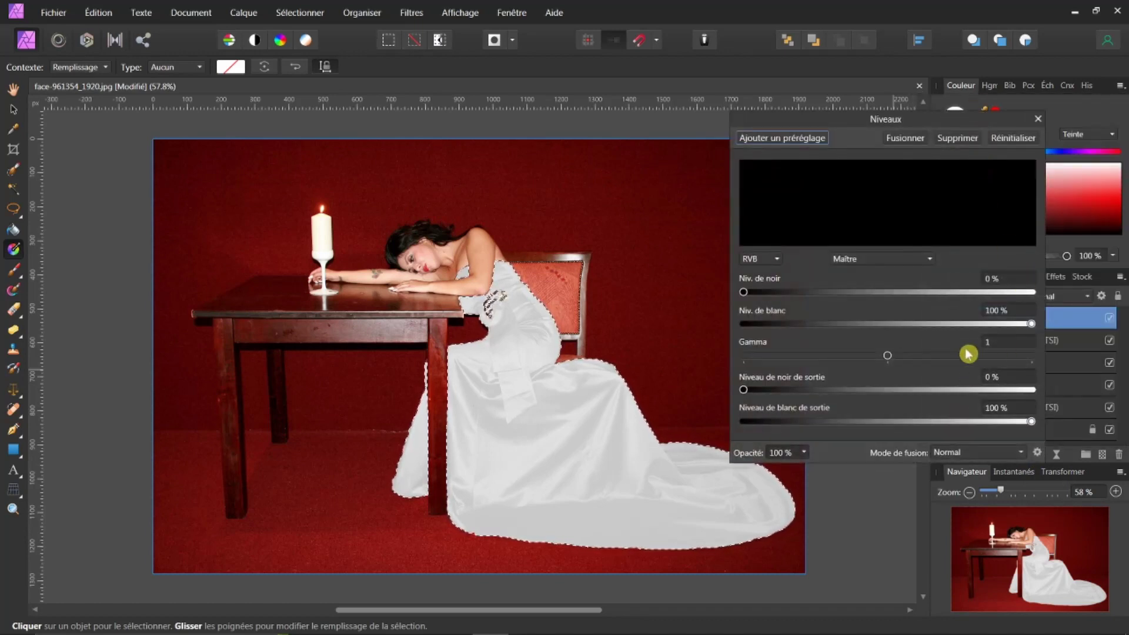
mouse_move(1034, 327)
mouse_down()
mouse_move(998, 323)
mouse_move(1026, 323)
mouse_up()
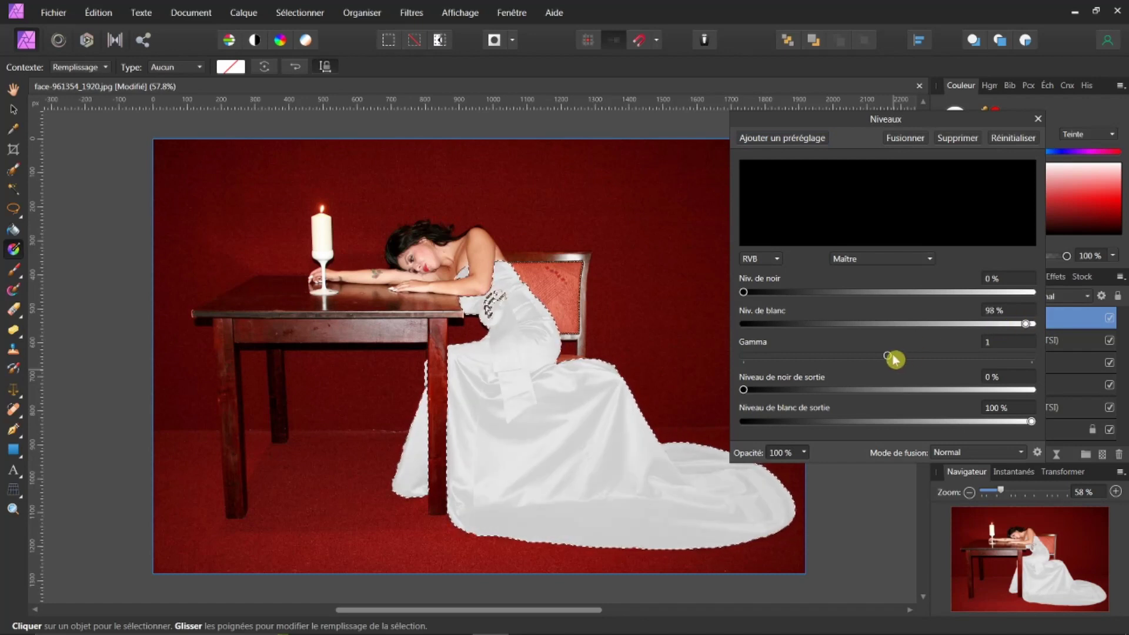
drag(891, 359, 1032, 348)
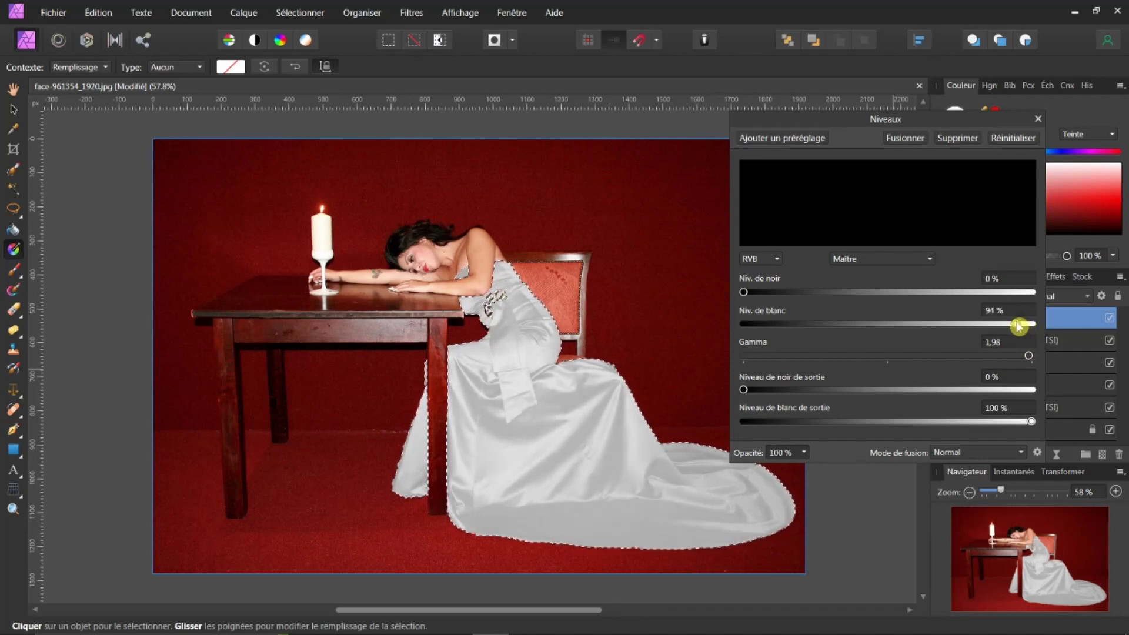
drag(1027, 327, 1020, 328)
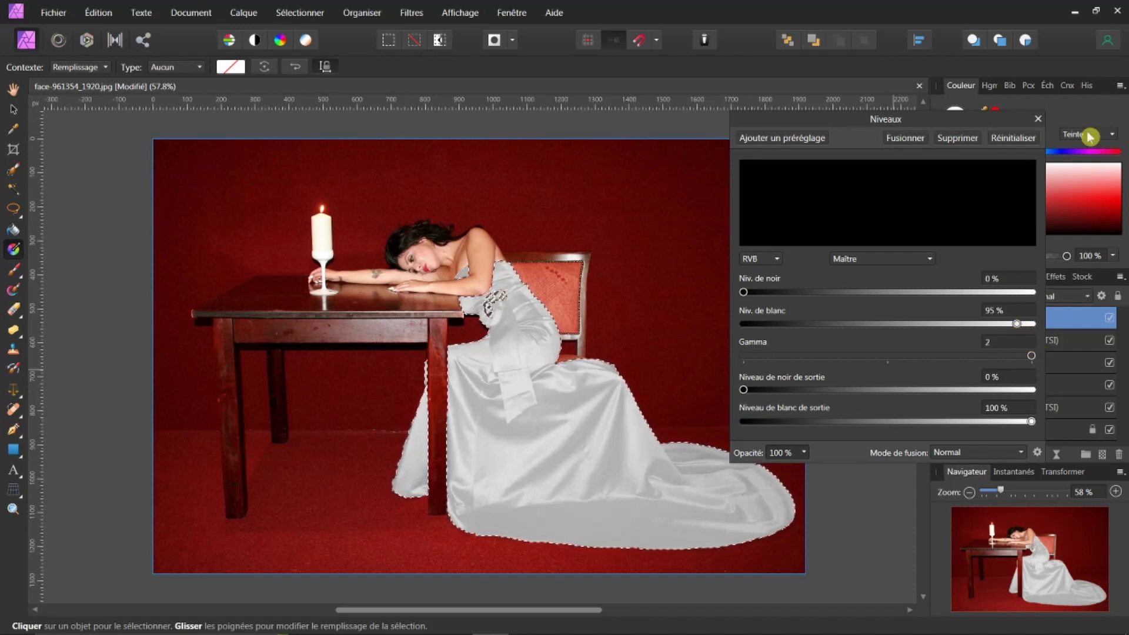
click(1038, 120)
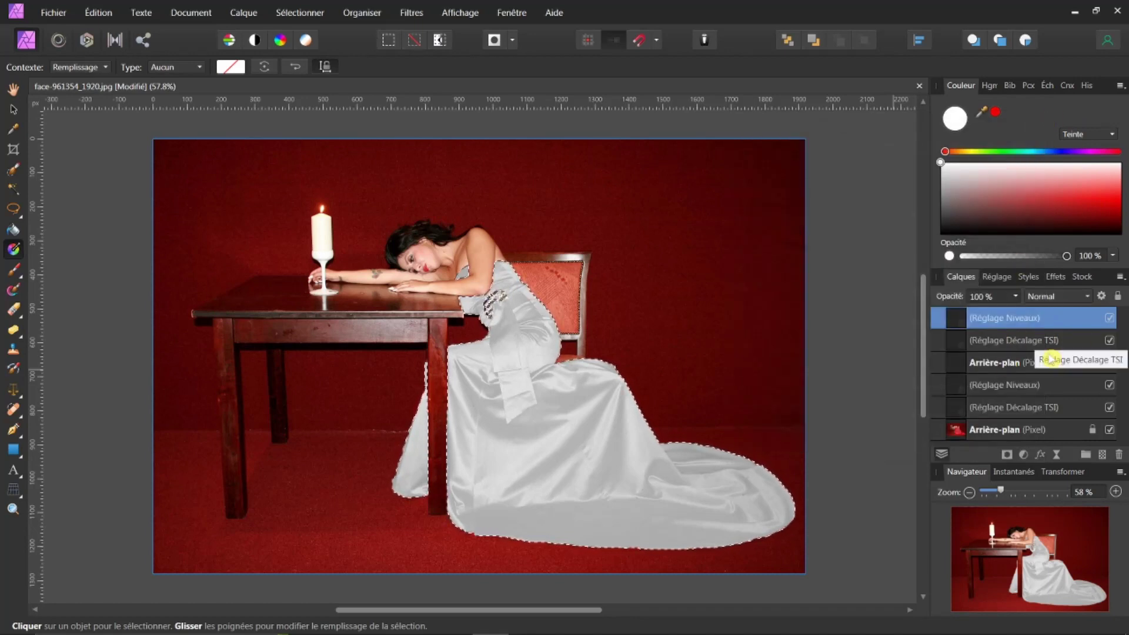
Group the copied dress layer together with the white dress's TSI and Levels adjustments
click(988, 361)
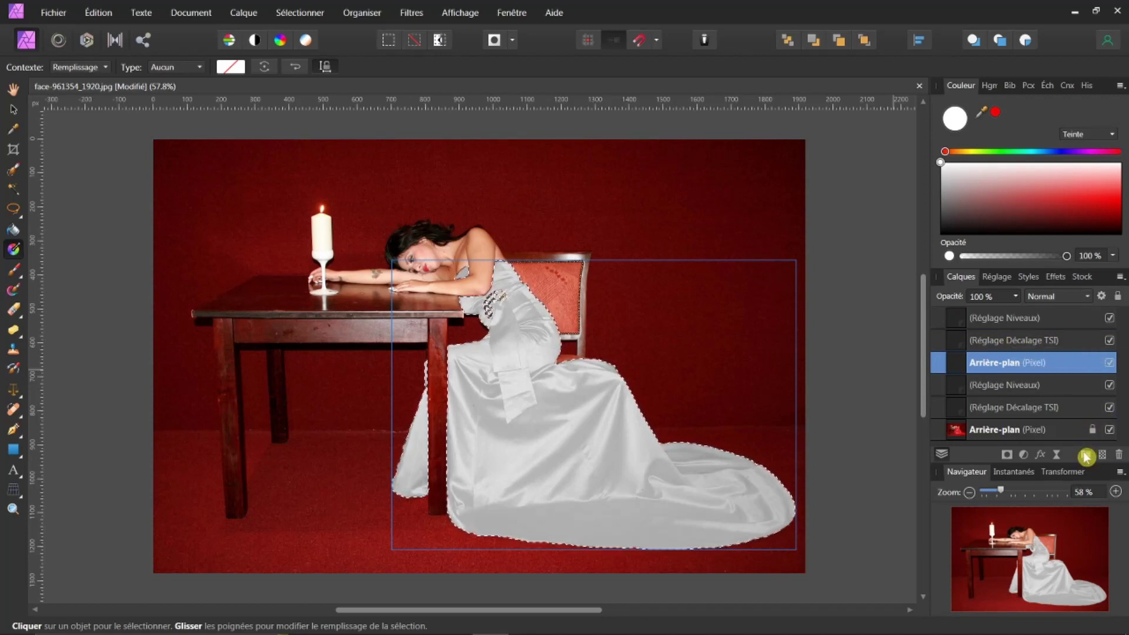
click(1085, 455)
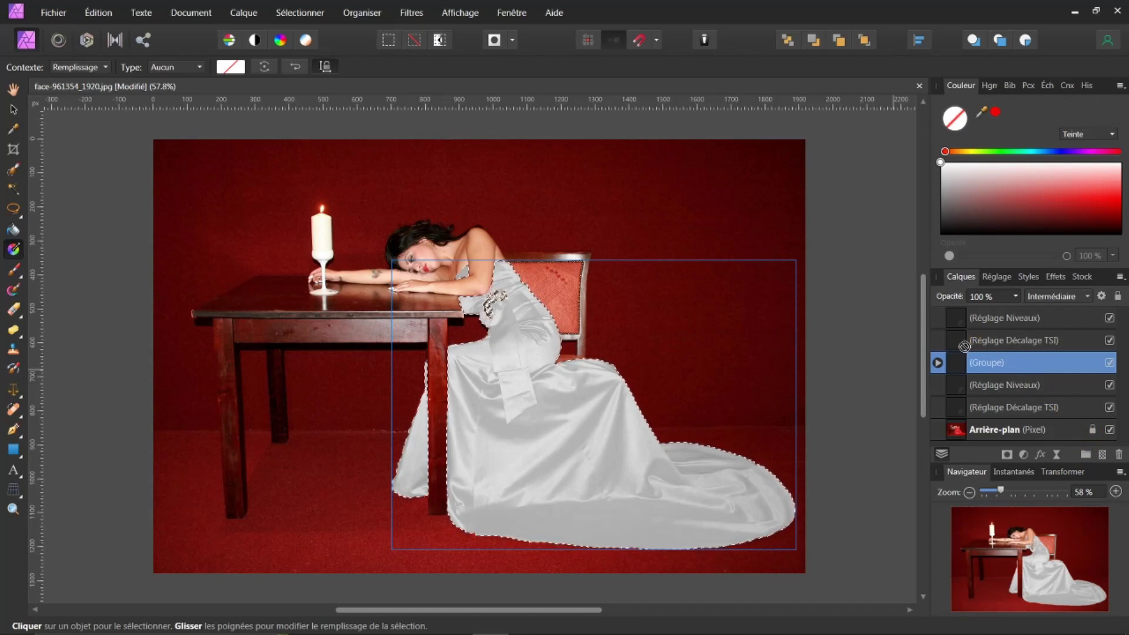
mouse_move(970, 365)
mouse_down()
mouse_move(1002, 336)
mouse_move(967, 345)
mouse_up()
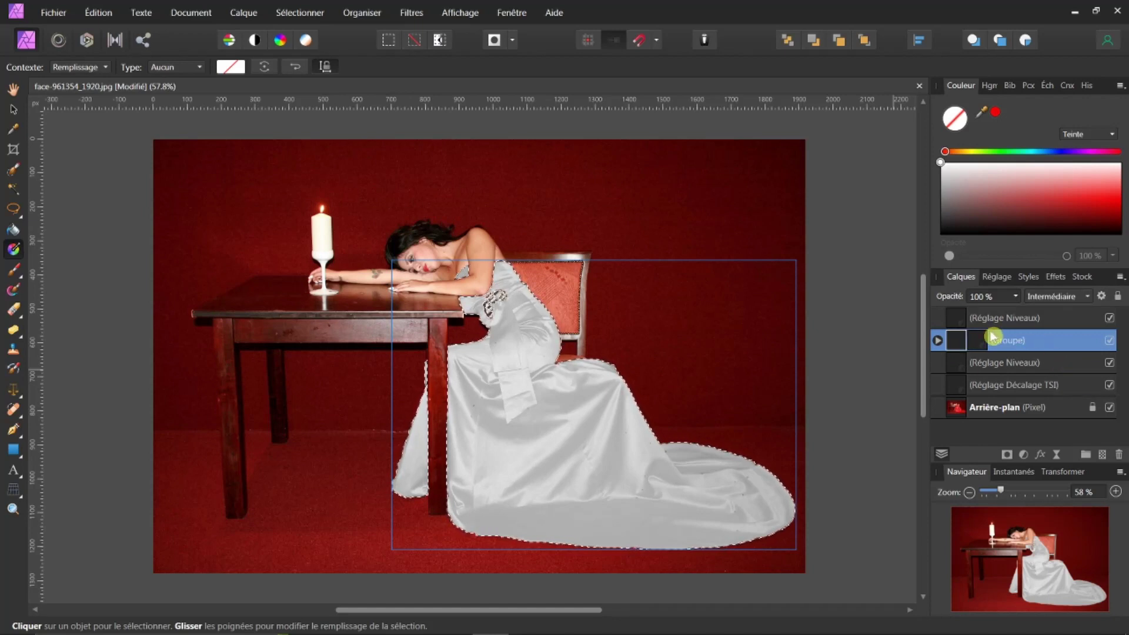
drag(959, 321, 992, 348)
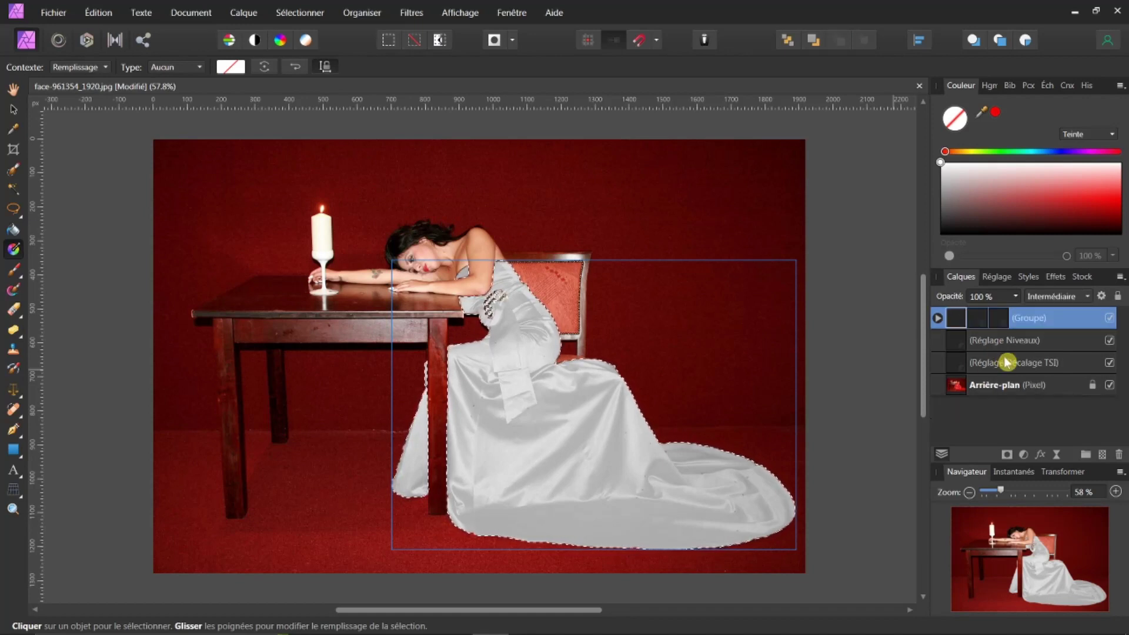
Group the original background layer together with the black dress's TSI and Levels adjustments
click(972, 385)
drag(994, 364, 960, 368)
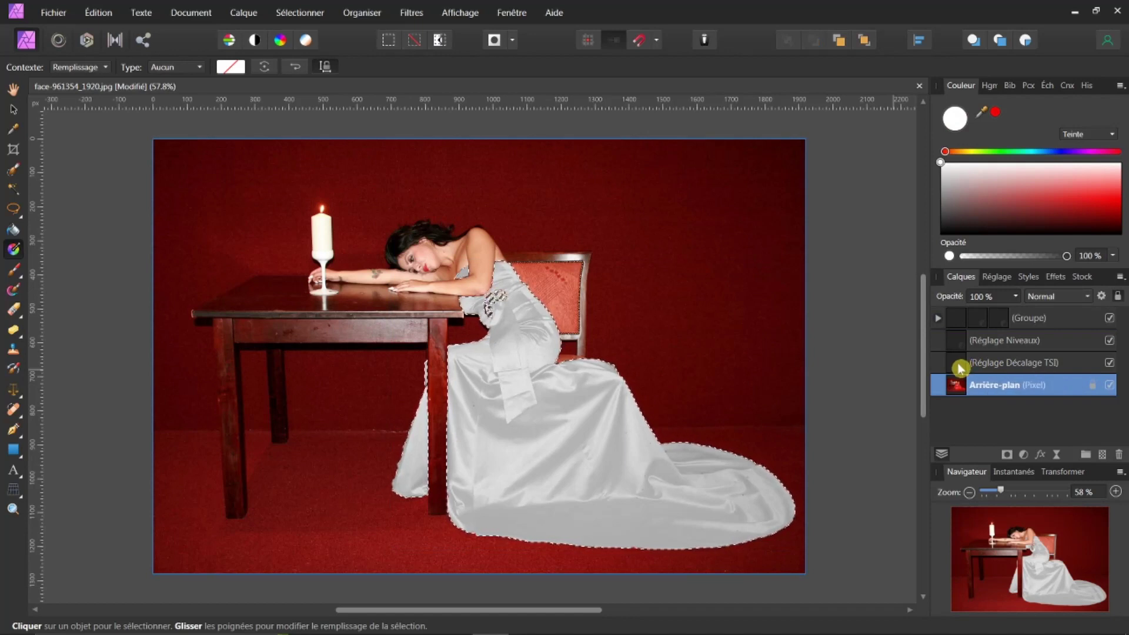
click(1087, 455)
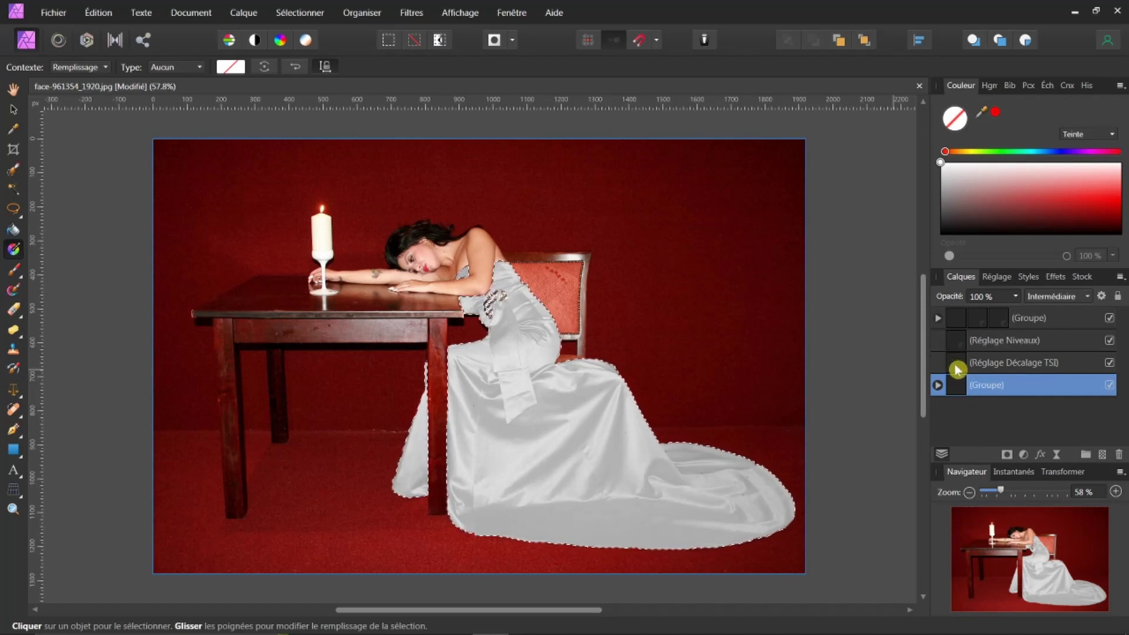
drag(964, 362, 956, 389)
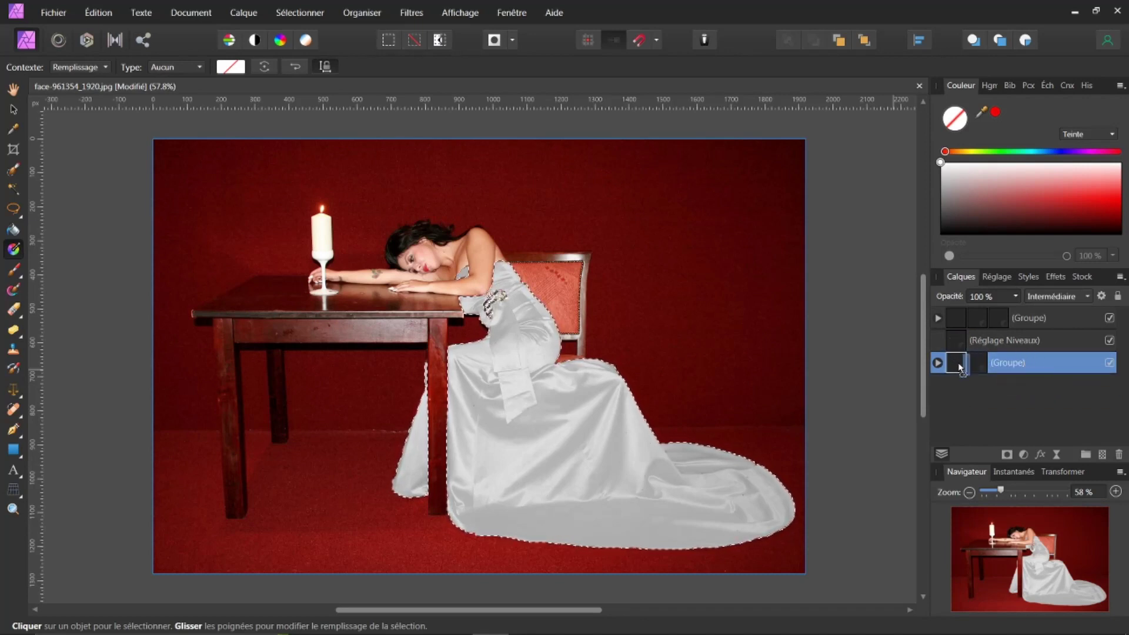
drag(961, 368, 962, 368)
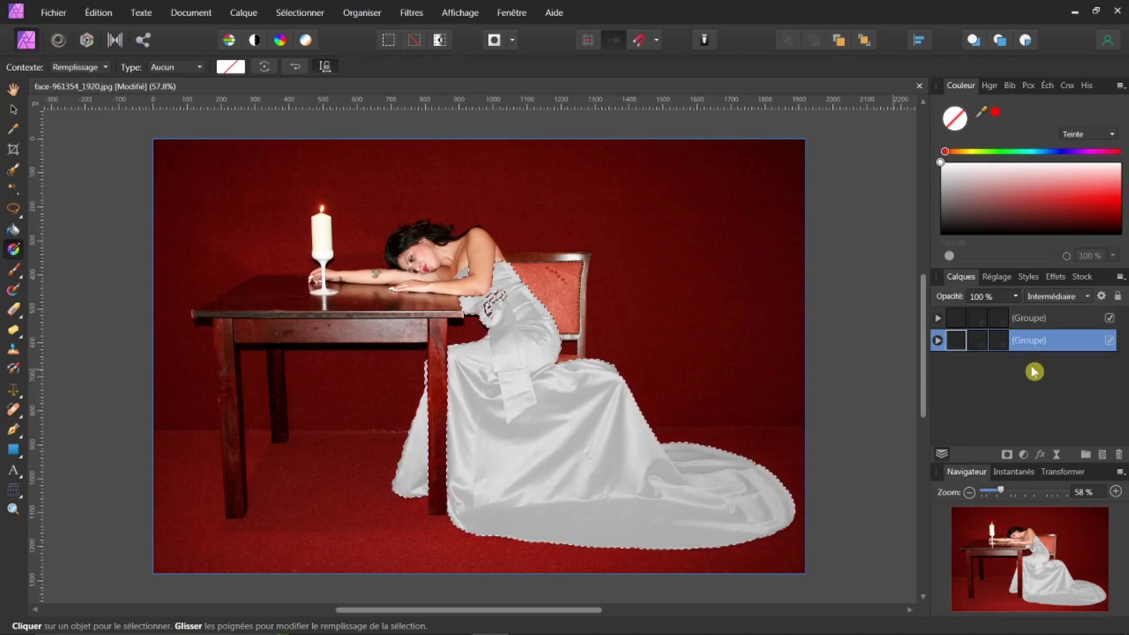
Add a mask to the white dress group and apply a linear white-to-black gradient from the bodice to the train's lower edge
click(955, 318)
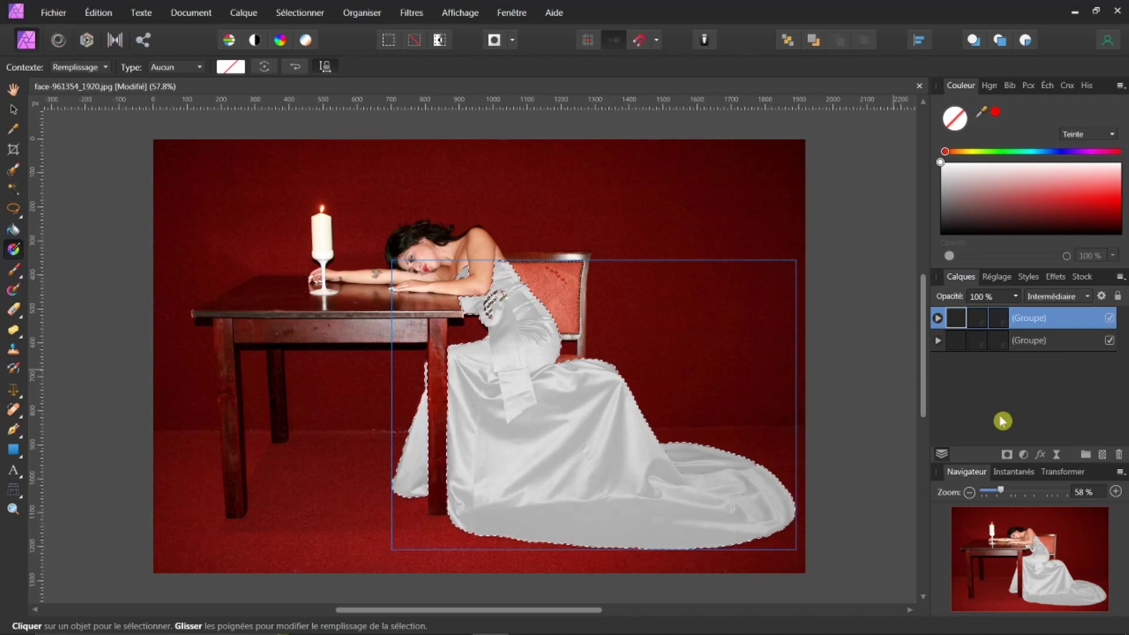
click(1009, 456)
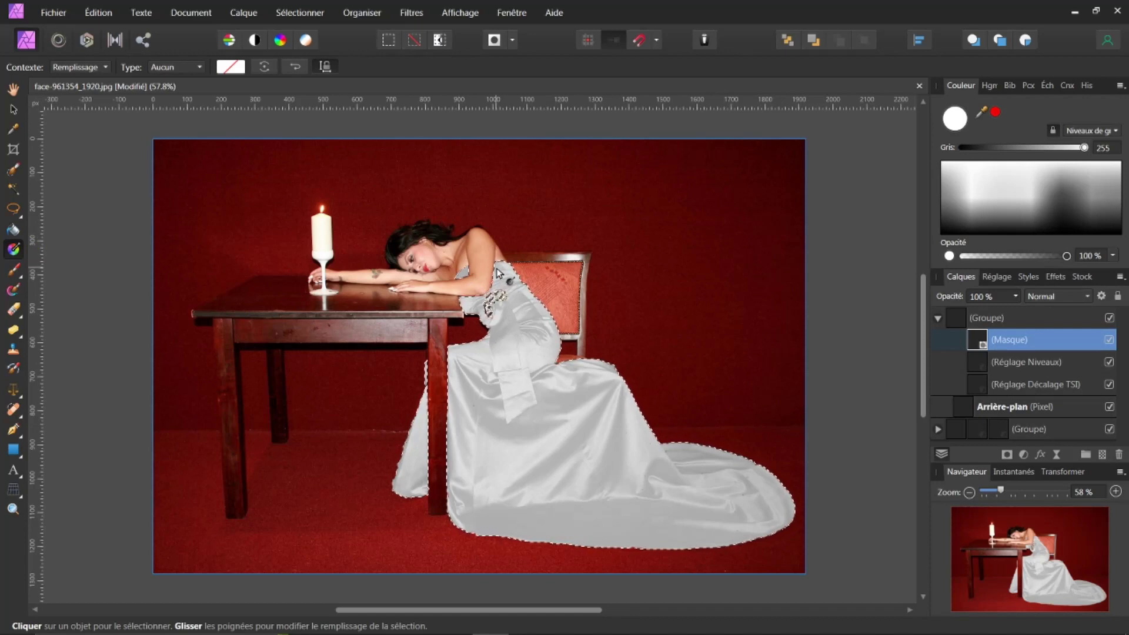
drag(496, 264, 720, 542)
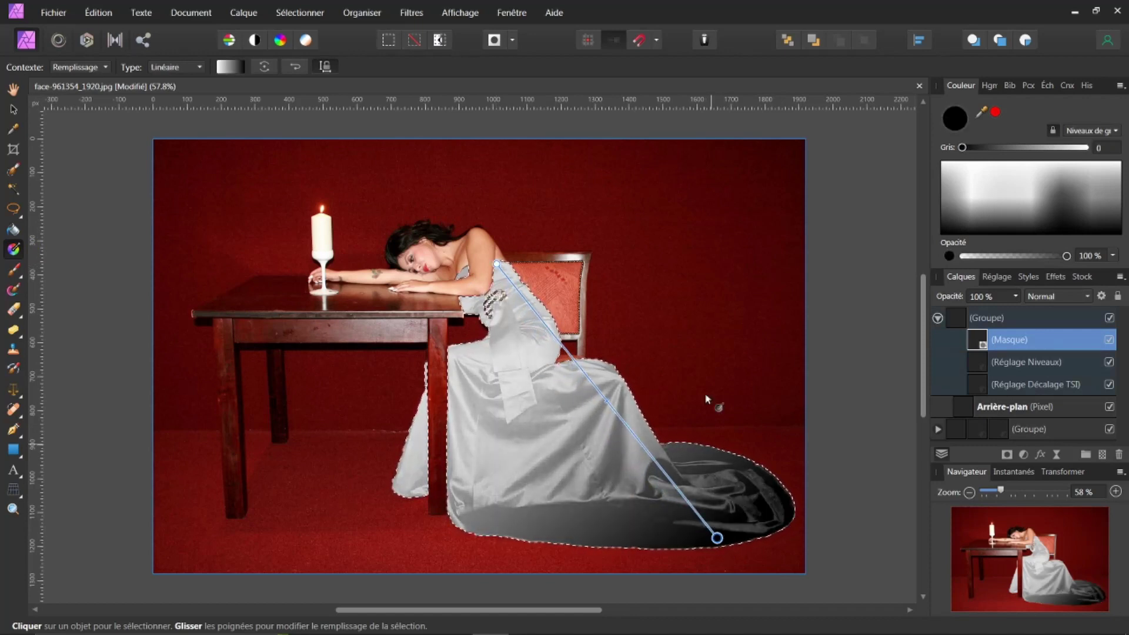
Reposition the mask gradient so it runs from the bodice beside the arm to the far lower edge of the train
drag(497, 264, 475, 276)
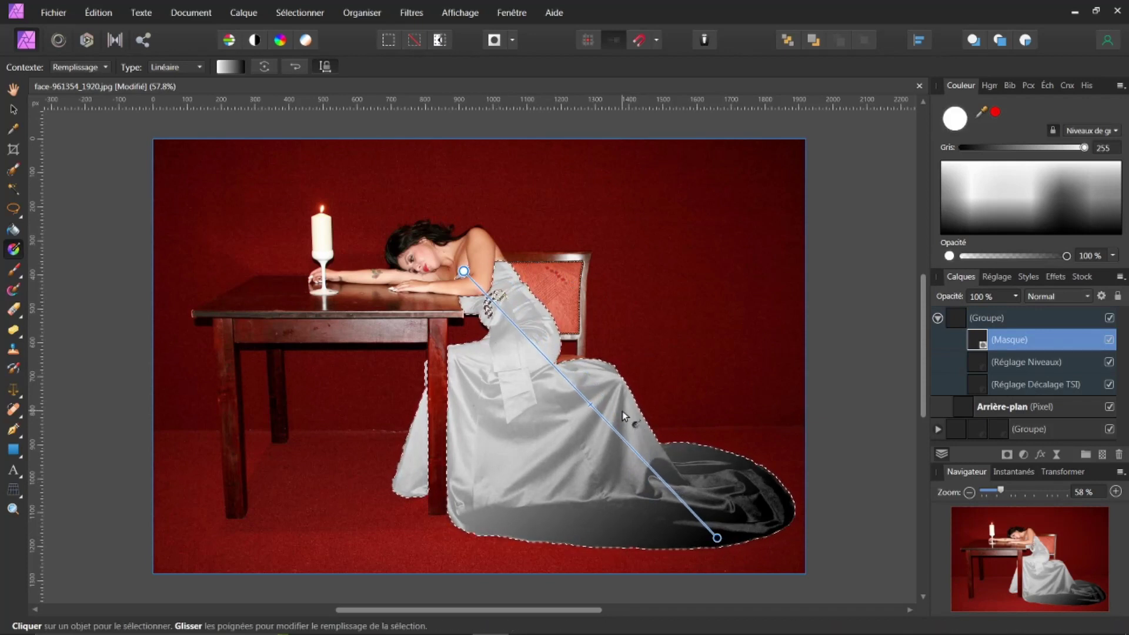
click(582, 396)
drag(586, 401, 759, 536)
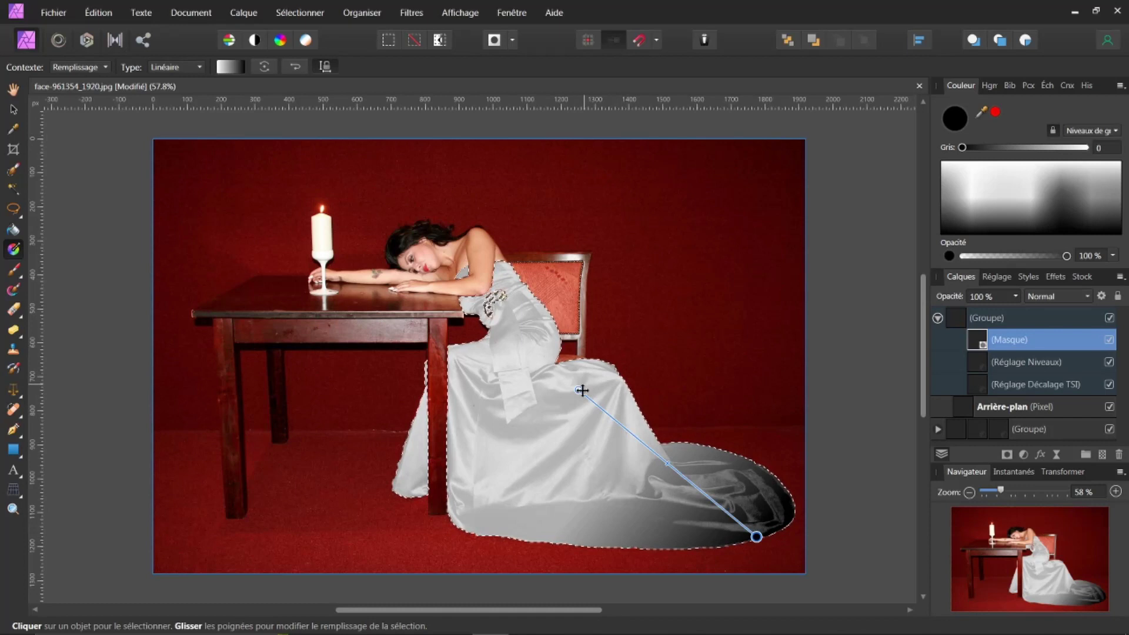
drag(578, 392, 475, 283)
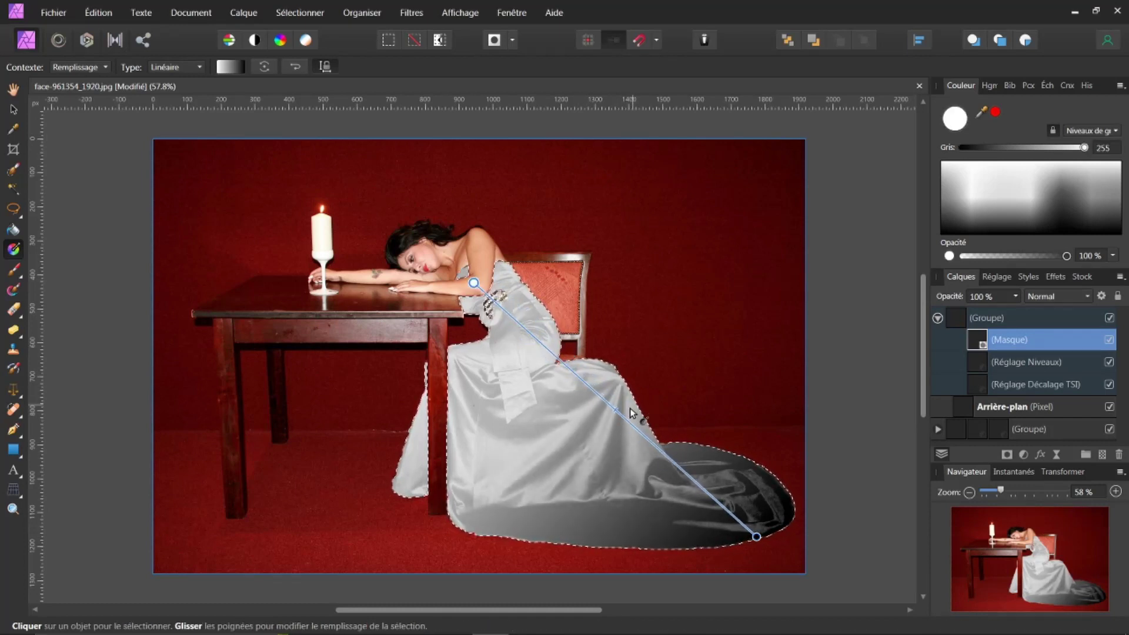
Reverse the mask gradient's direction, and reverse it again to restore white at the bodice and black at the train
mouse_move(586, 385)
mouse_down()
mouse_move(622, 434)
mouse_move(599, 415)
mouse_up()
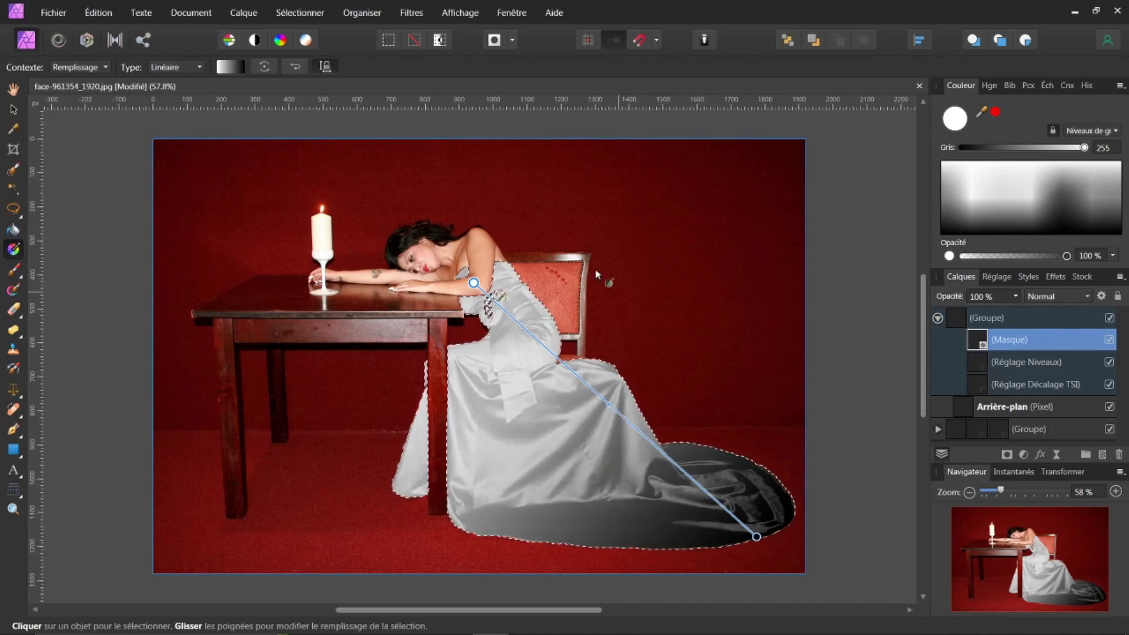
click(296, 68)
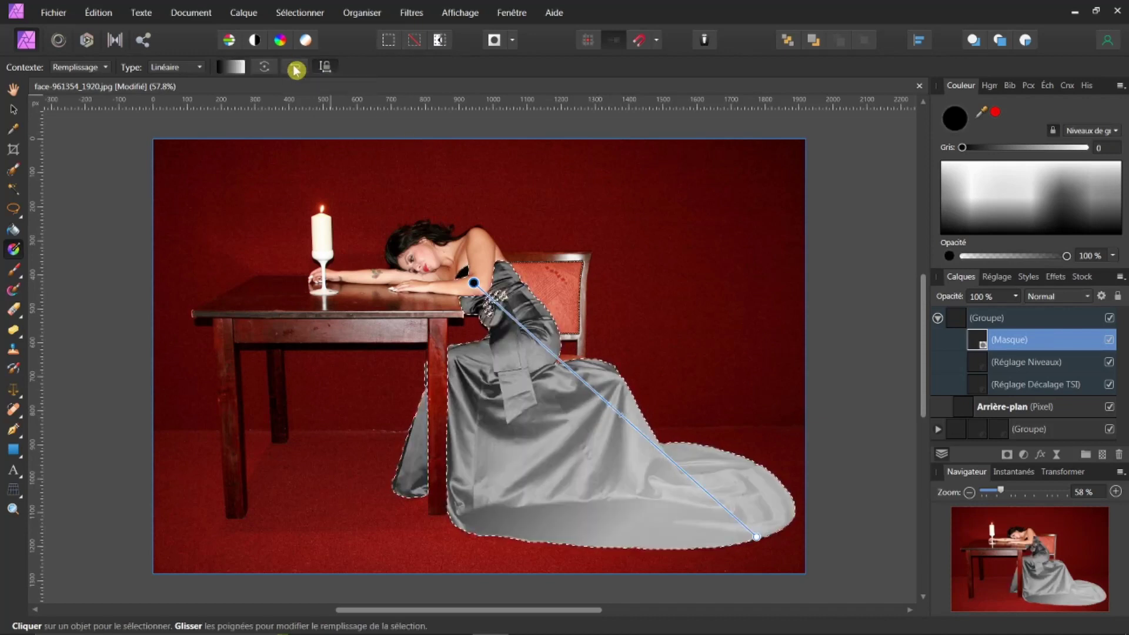
click(296, 69)
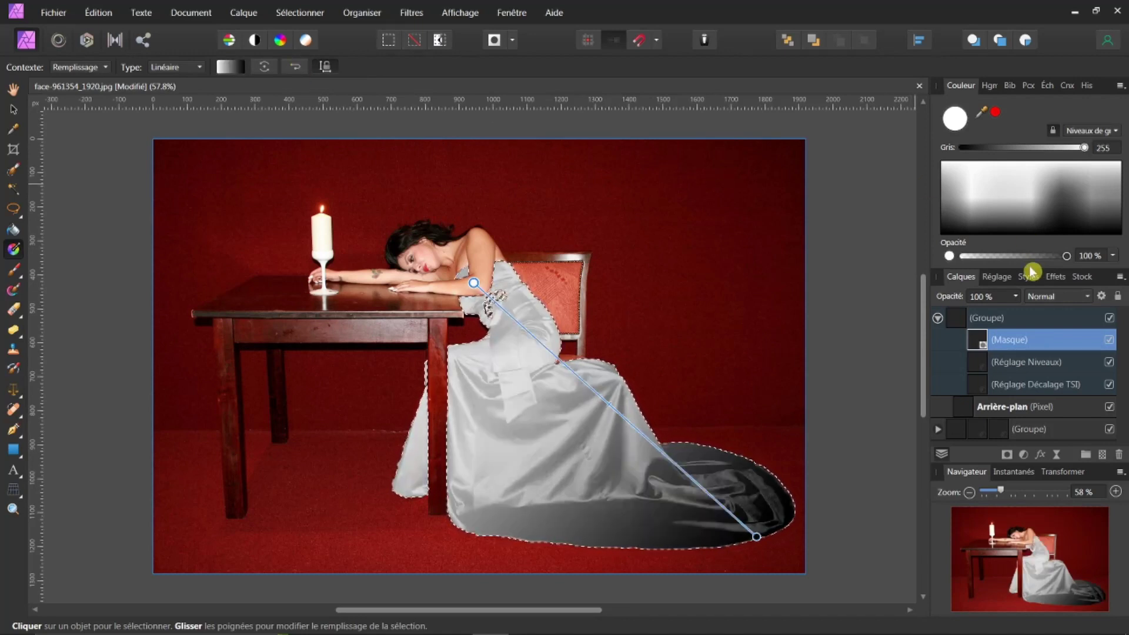
Reset the TSI adjustment in the masked dress group and set its hue shift to 151.6°
click(984, 386)
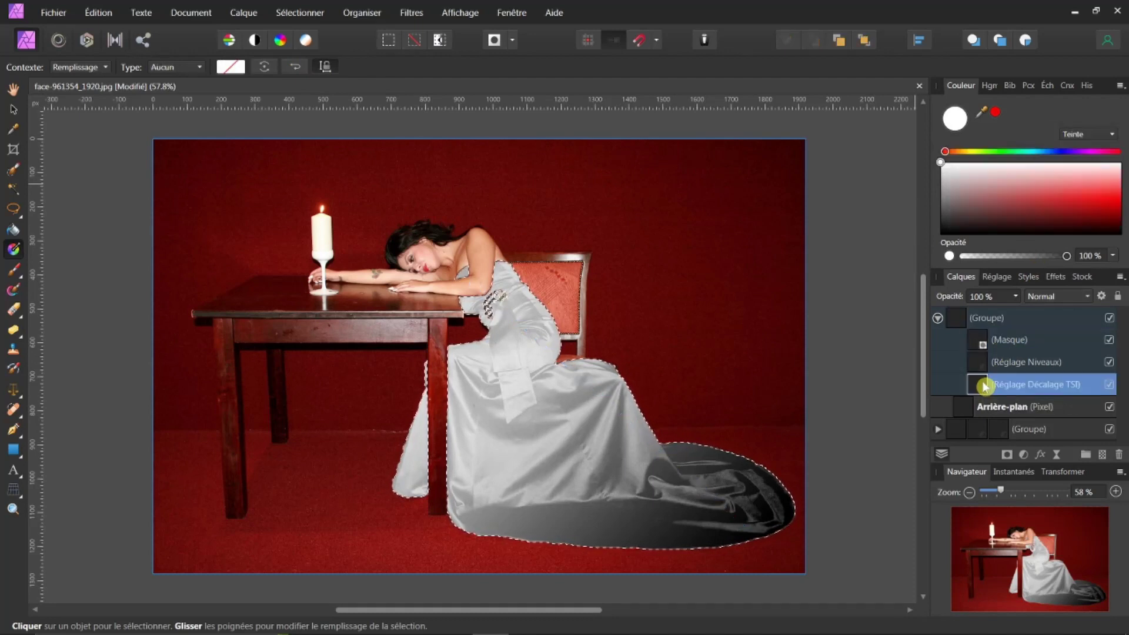
double_click(985, 387)
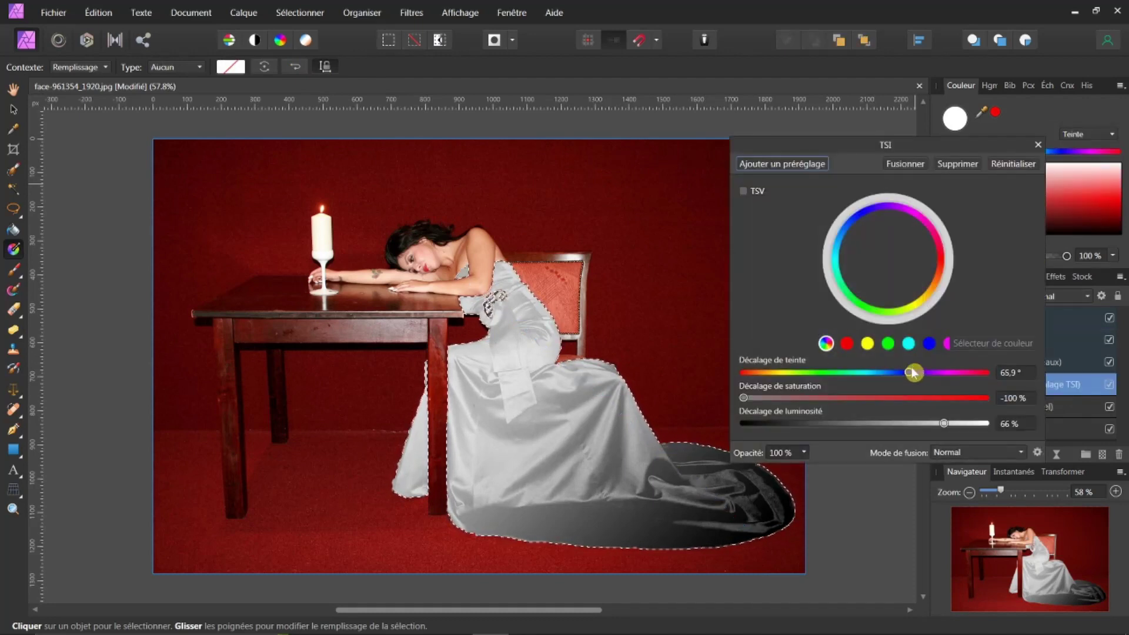
click(1024, 166)
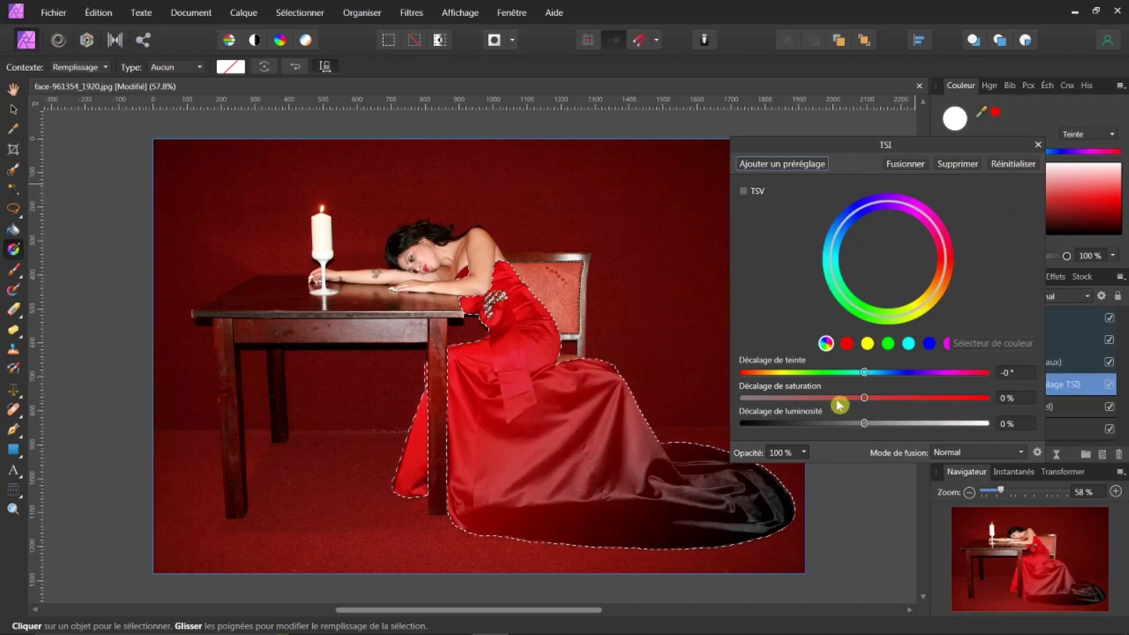
drag(866, 374, 804, 369)
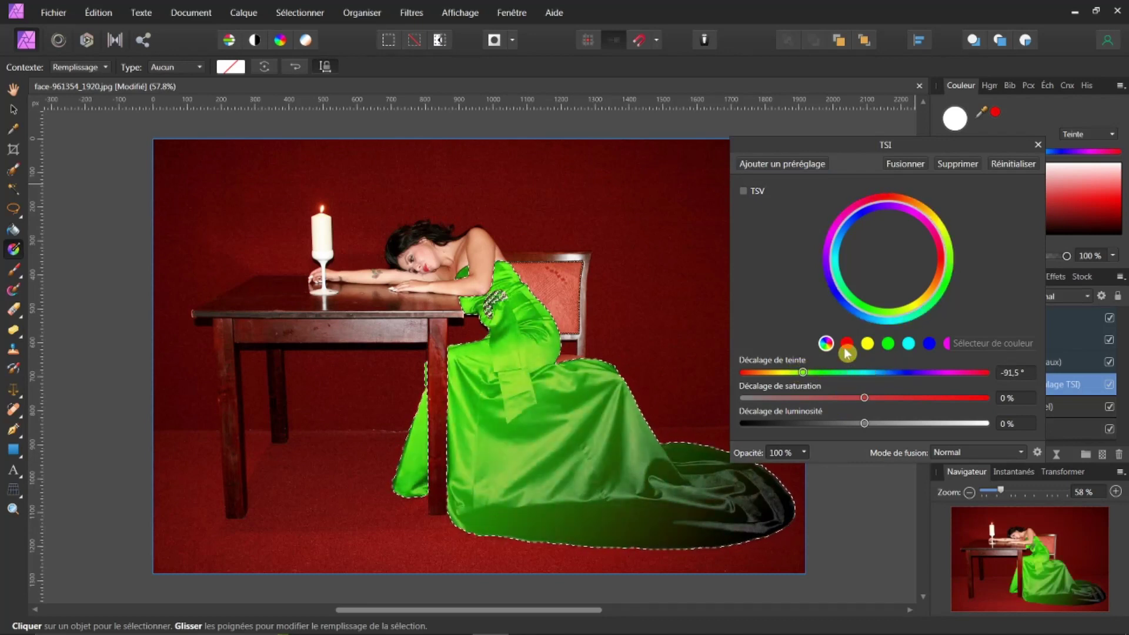
drag(808, 374, 969, 357)
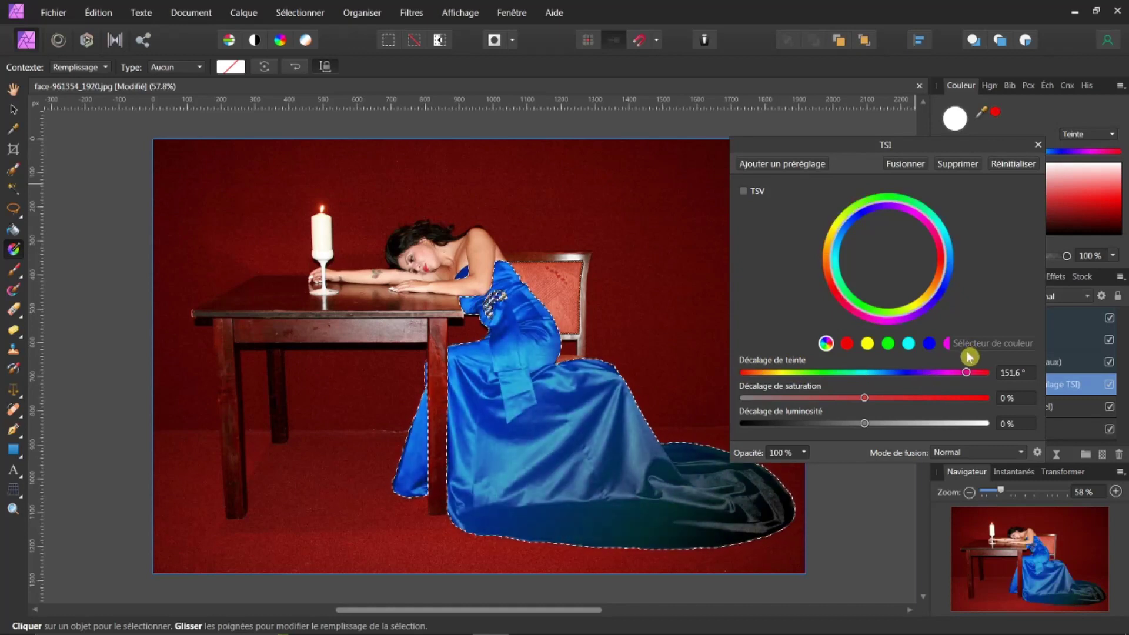
click(1039, 146)
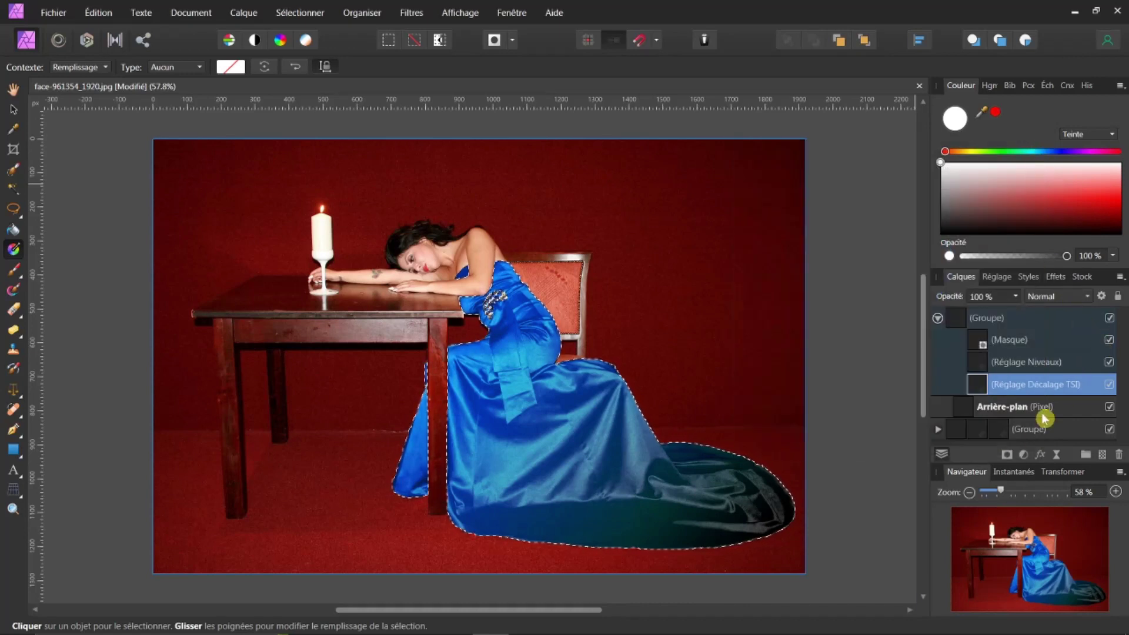
In the lower group's TSI adjustment, set the saturation shift to 5% and the hue shift to about -60°
click(937, 434)
scroll(1039, 325, down, 2)
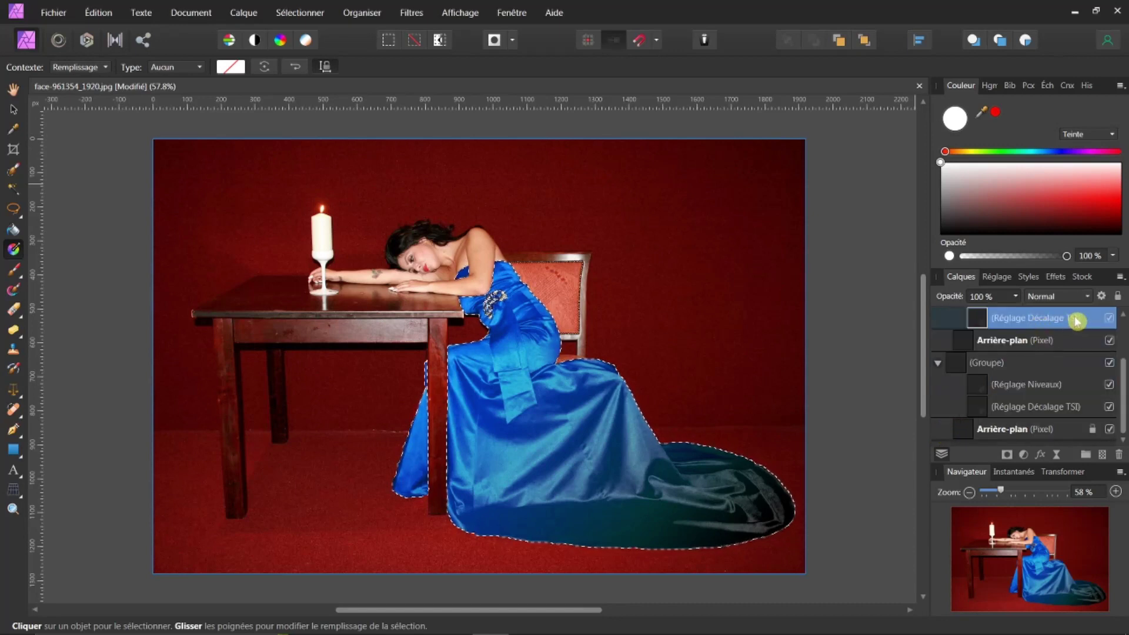
click(998, 408)
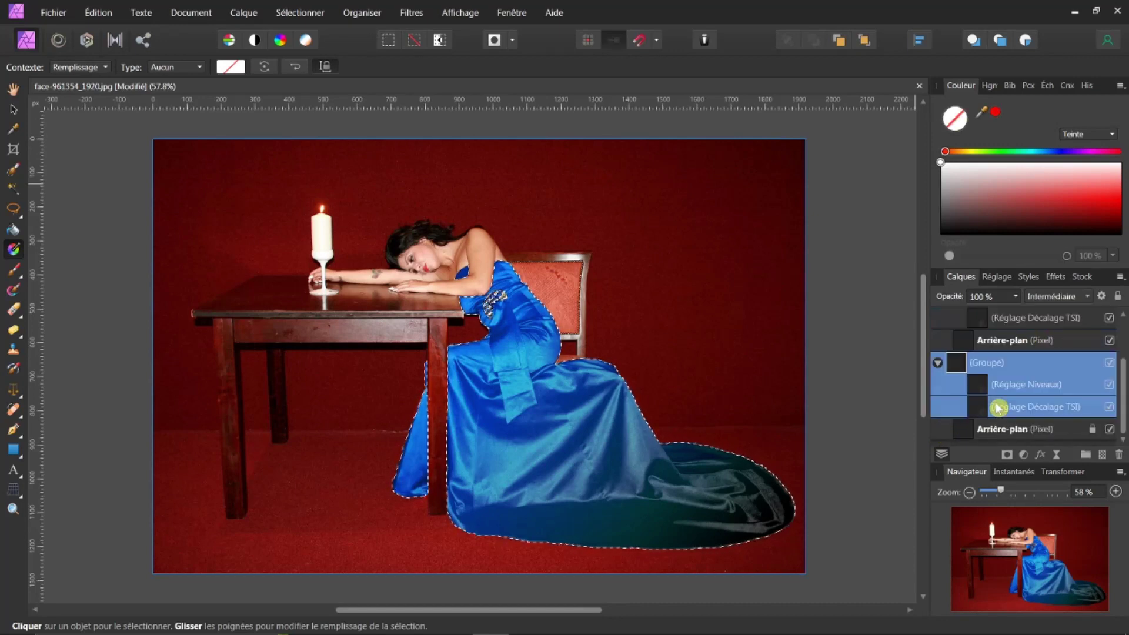
click(987, 408)
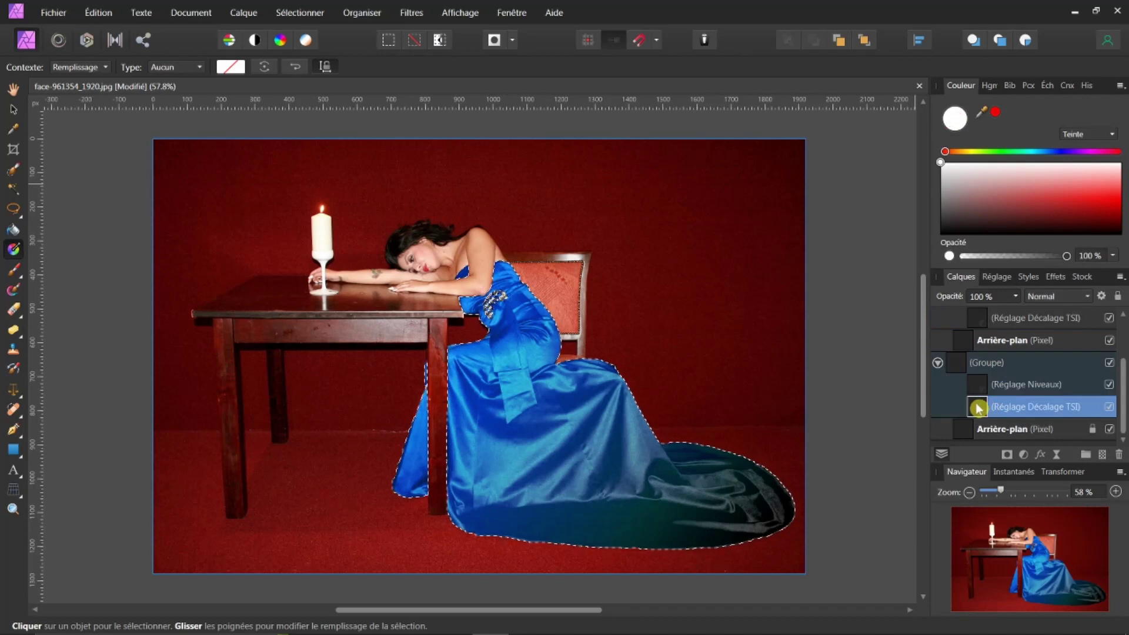
double_click(978, 407)
drag(867, 376, 834, 376)
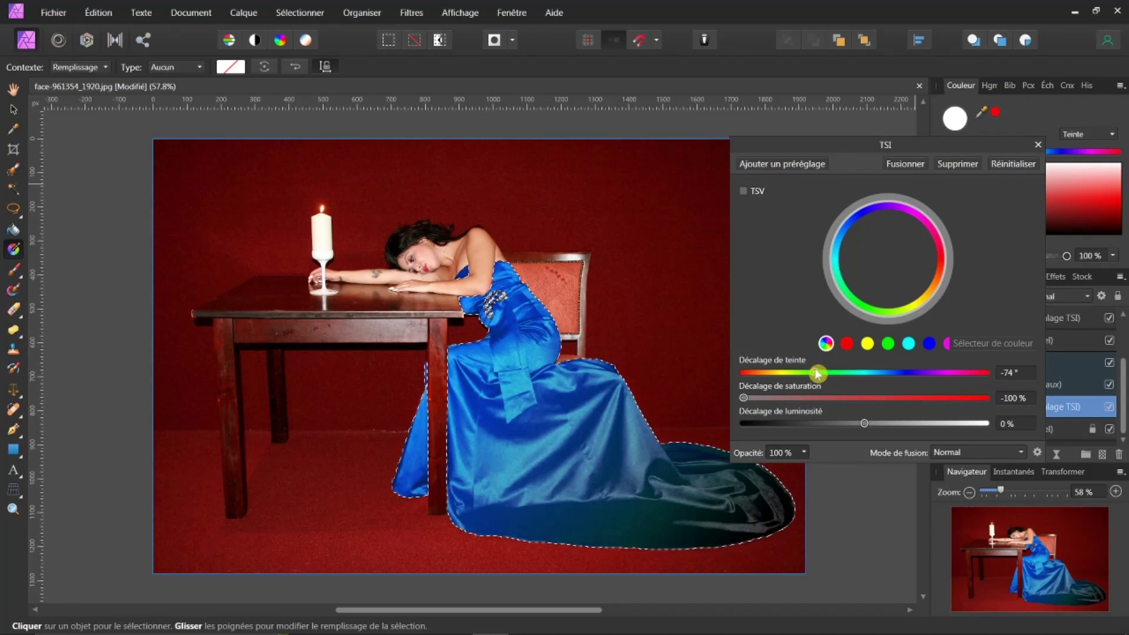
drag(817, 372, 822, 373)
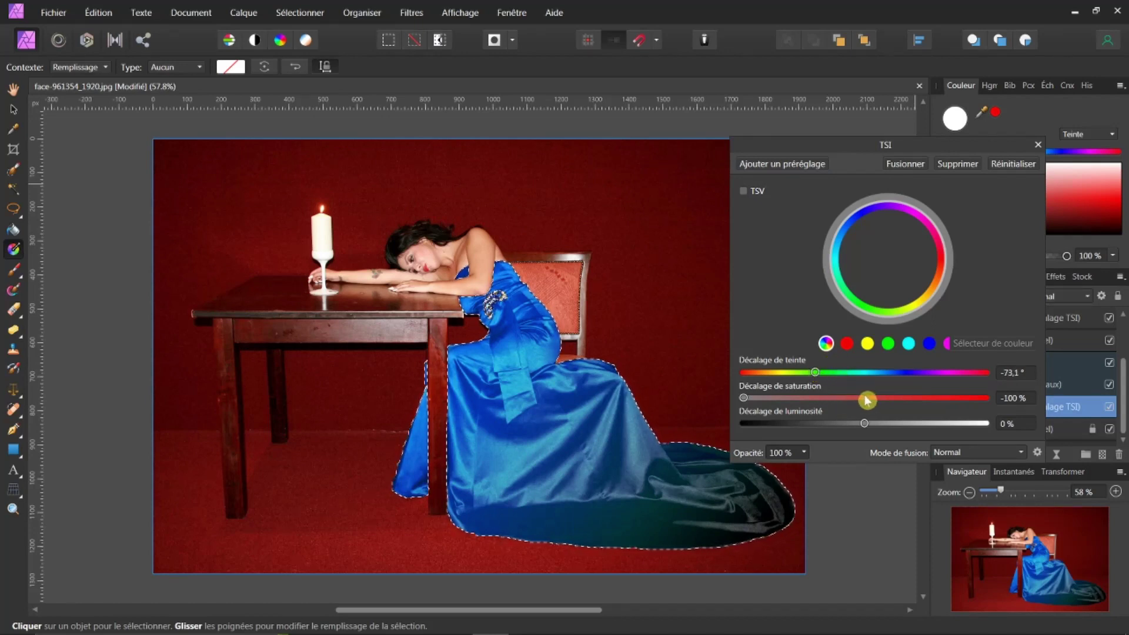
drag(873, 401, 871, 401)
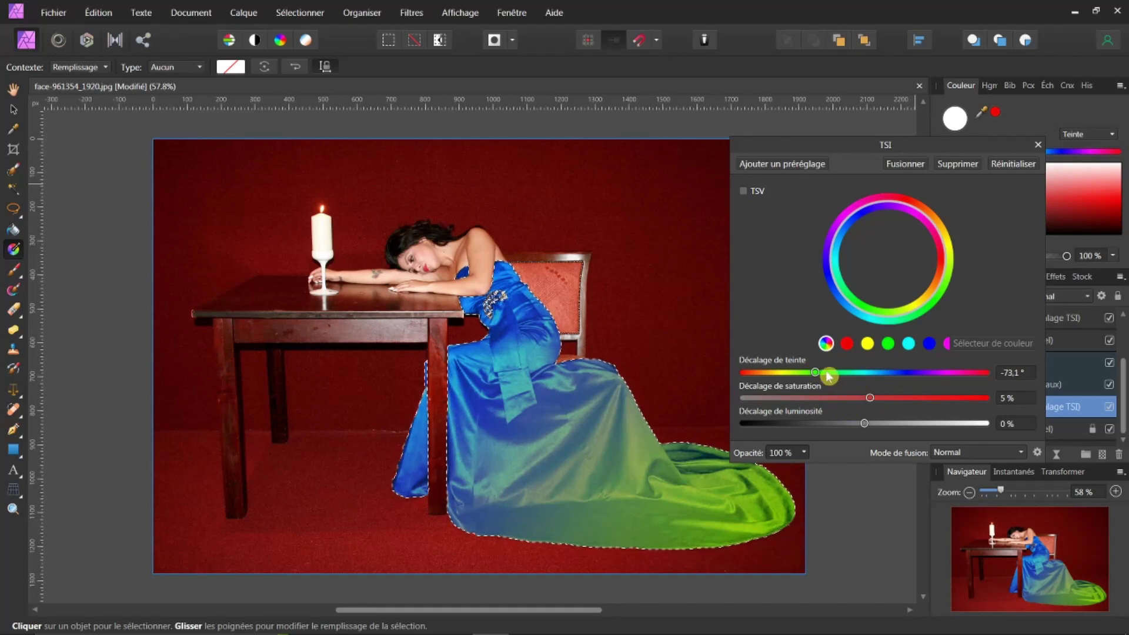
mouse_move(817, 373)
mouse_down()
mouse_move(949, 372)
mouse_move(869, 388)
mouse_move(756, 373)
mouse_move(852, 372)
mouse_move(827, 374)
mouse_up()
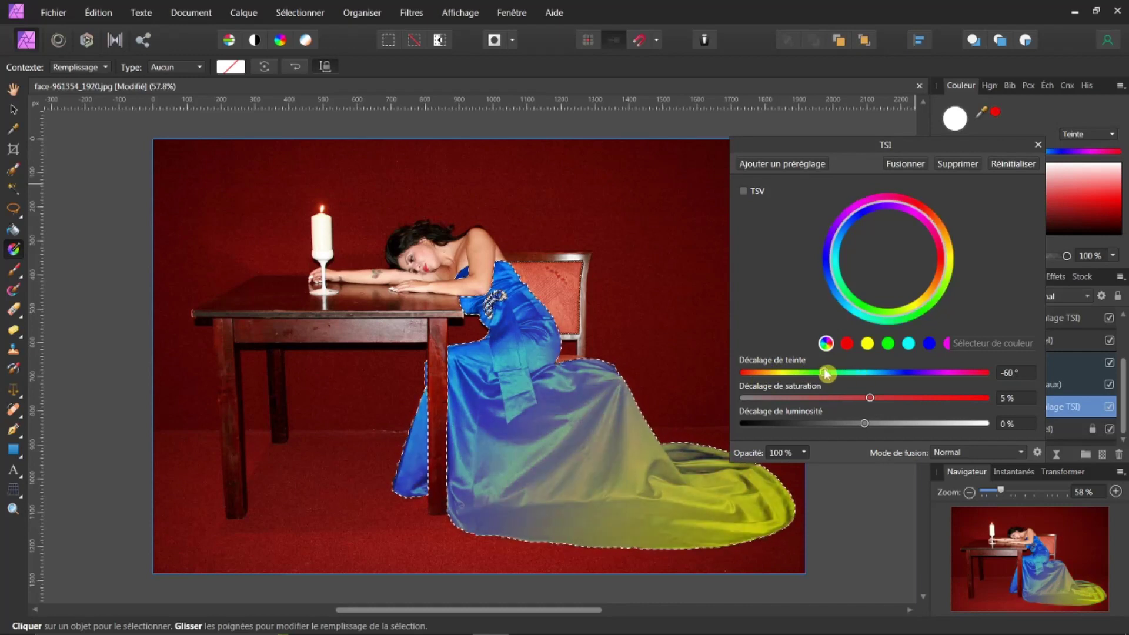
click(1038, 145)
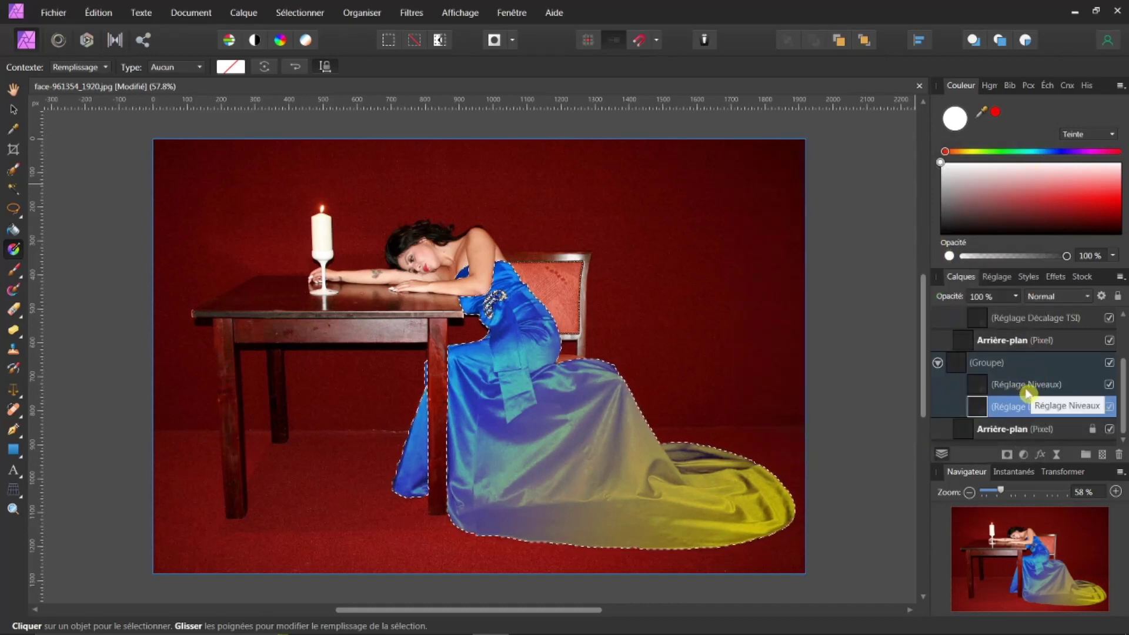
Remove the pixel selection around the dress
scroll(1026, 392, up, 3)
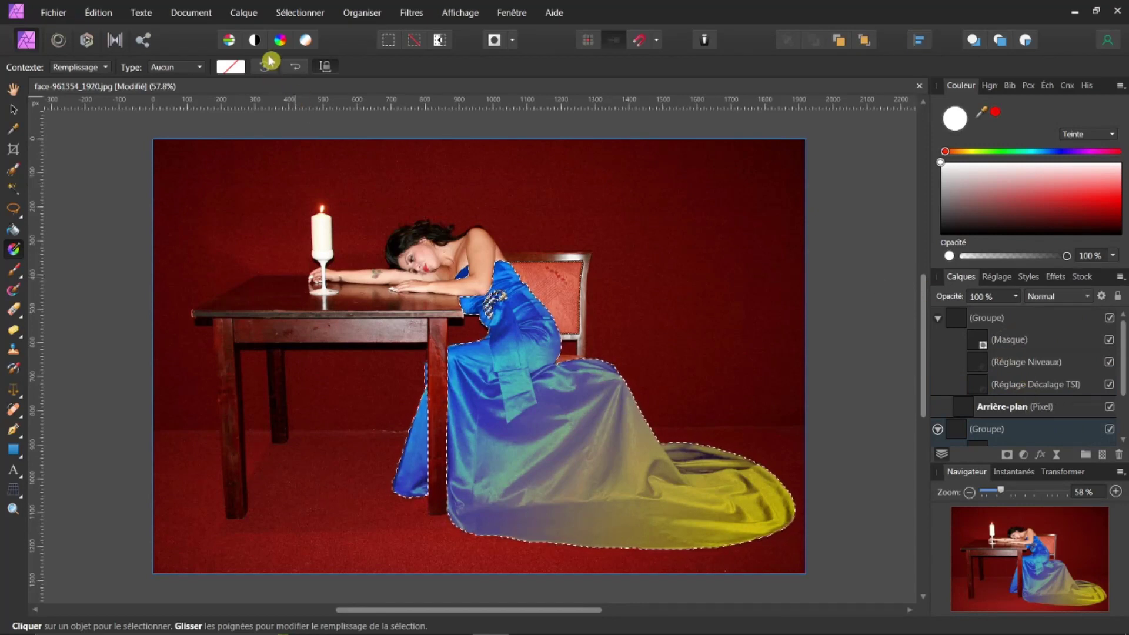
click(300, 13)
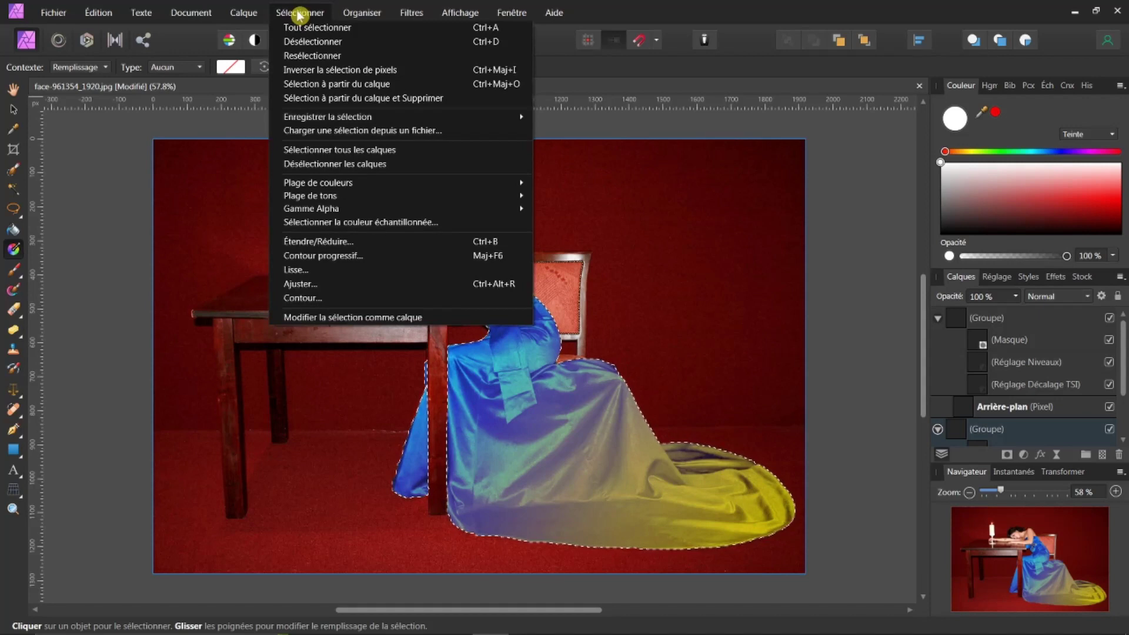
click(314, 41)
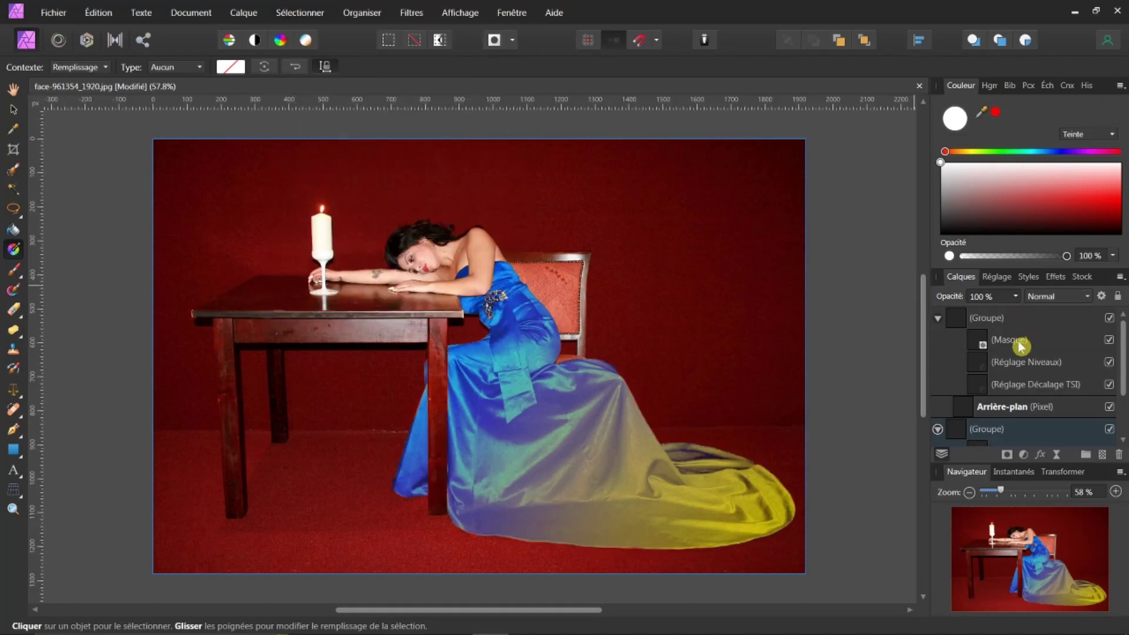